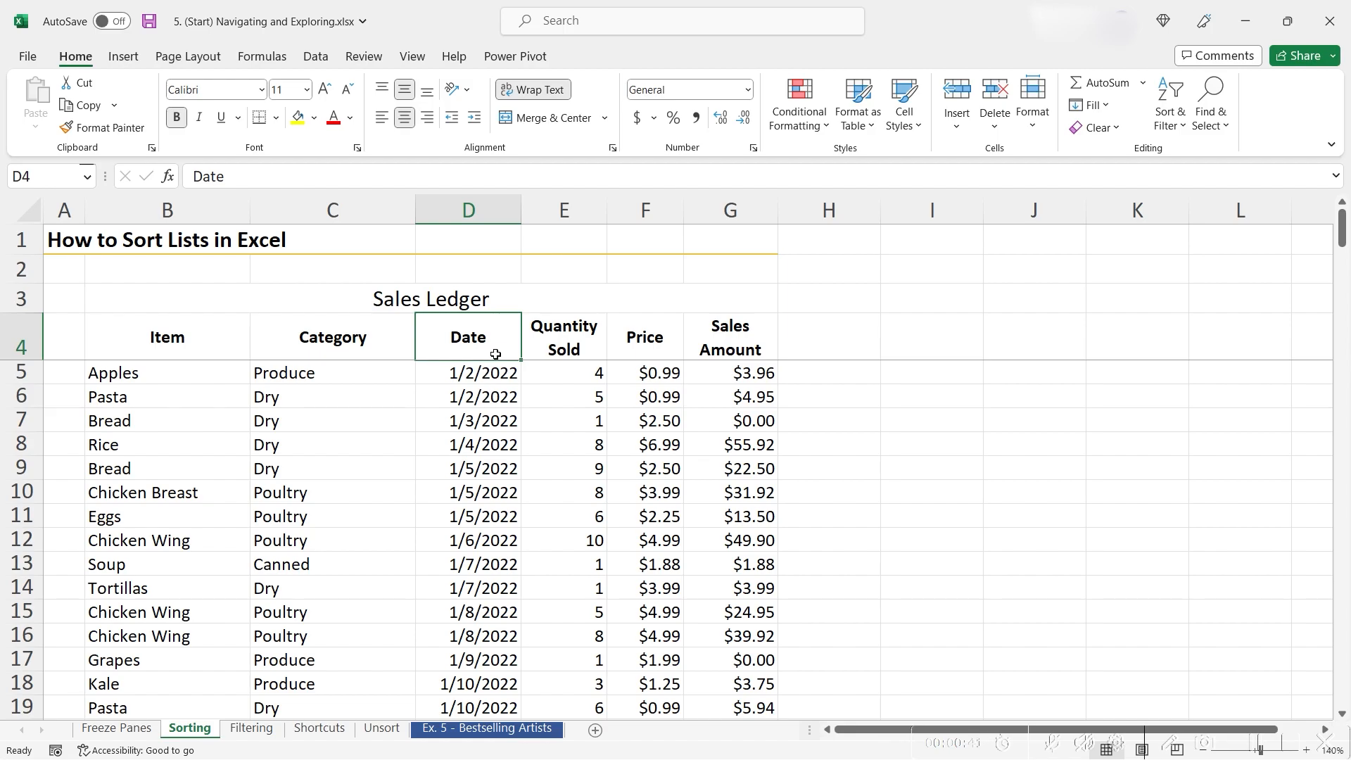
# Step: Sort the Sales Ledger by the Item column from A to Z
pyautogui.click(470, 204)
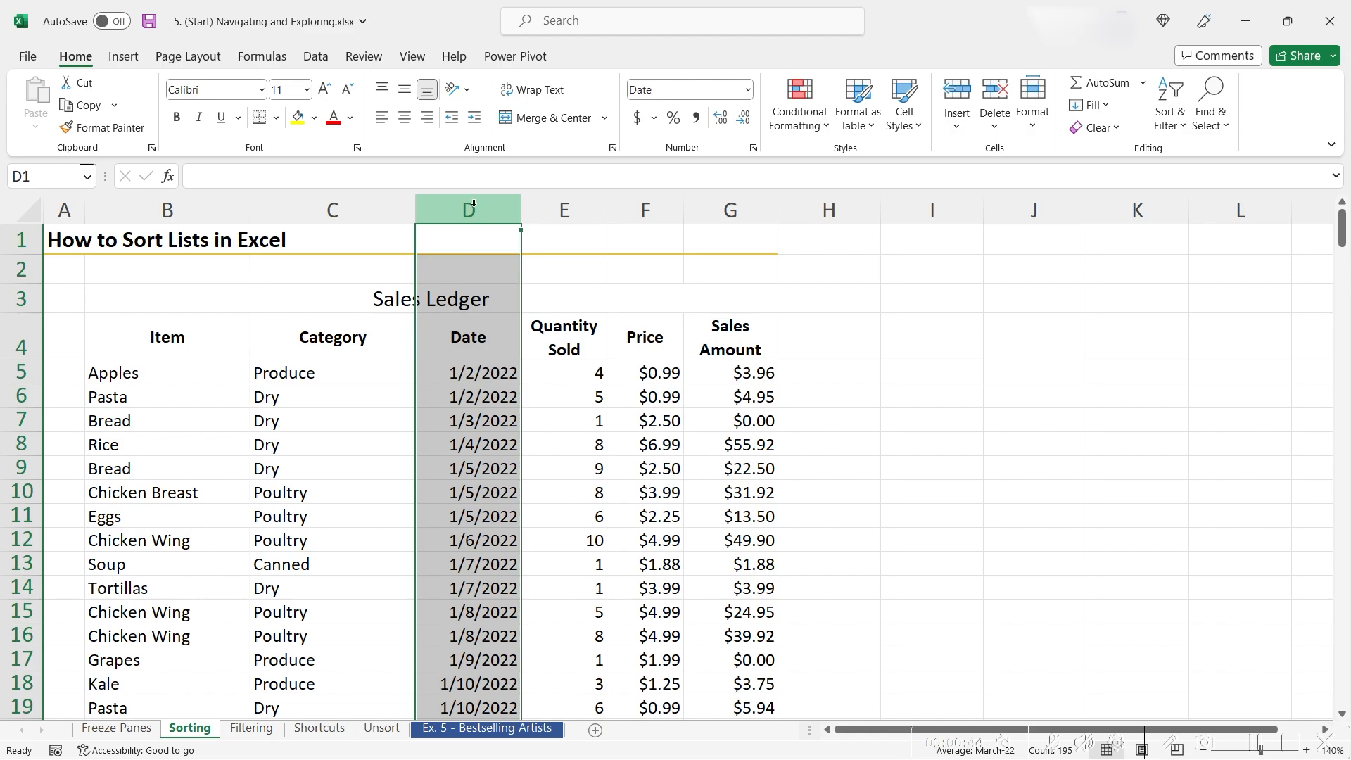
pyautogui.click(491, 340)
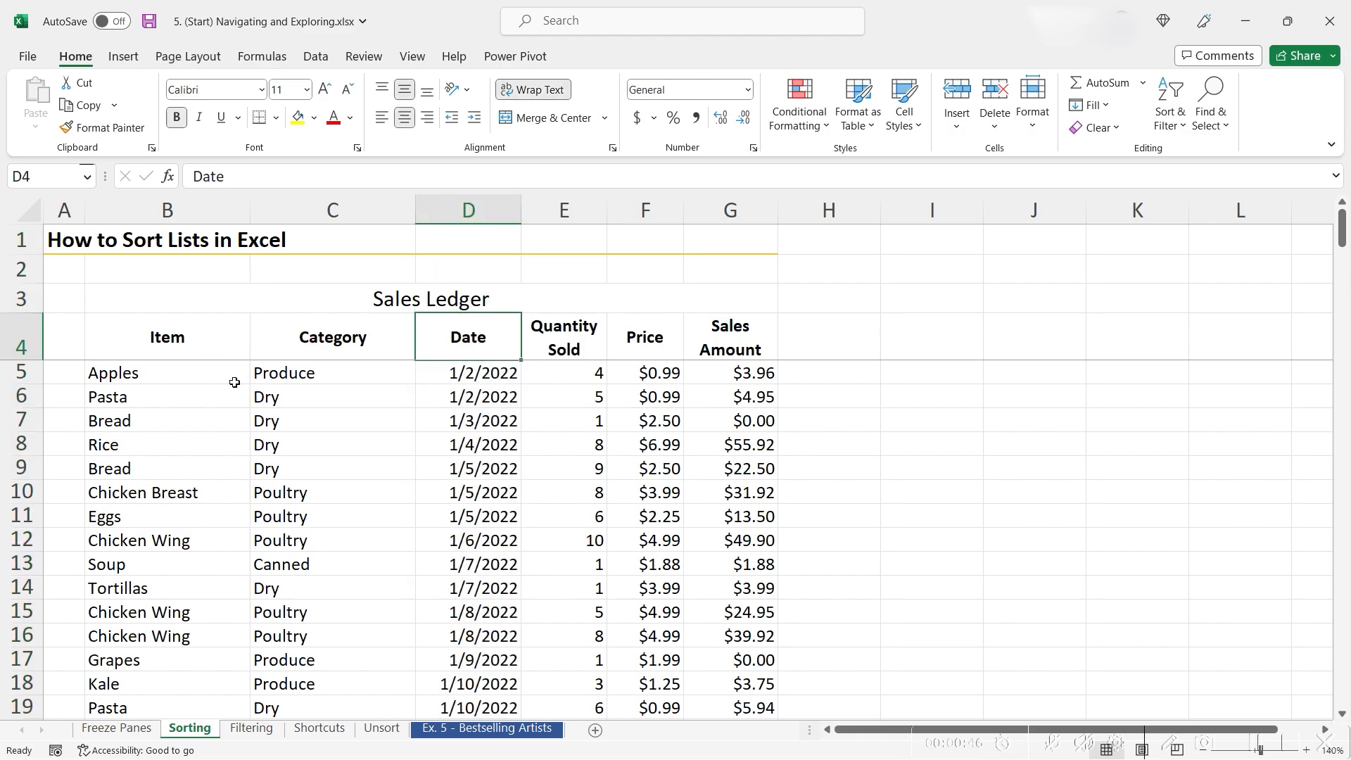
pyautogui.click(183, 335)
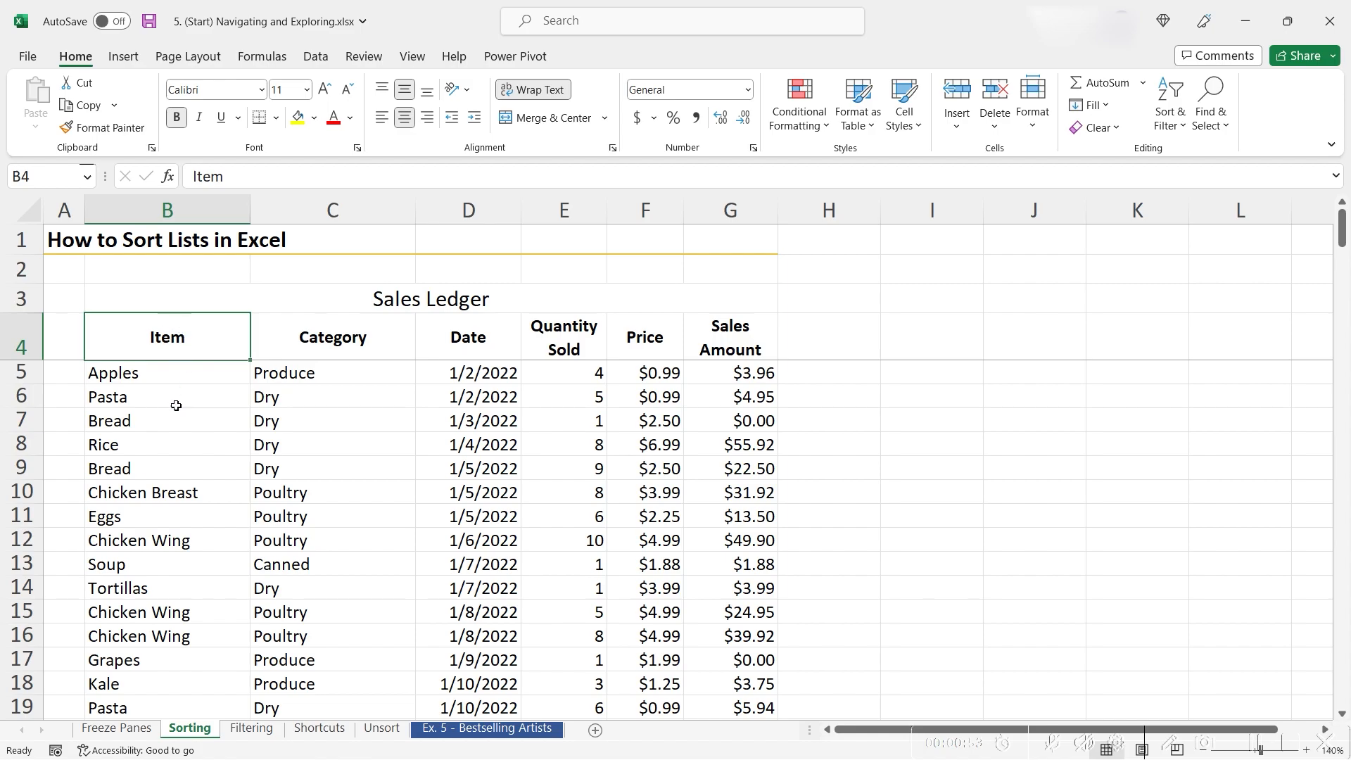
pyautogui.rightClick(177, 348)
pyautogui.moveTo(301, 567)
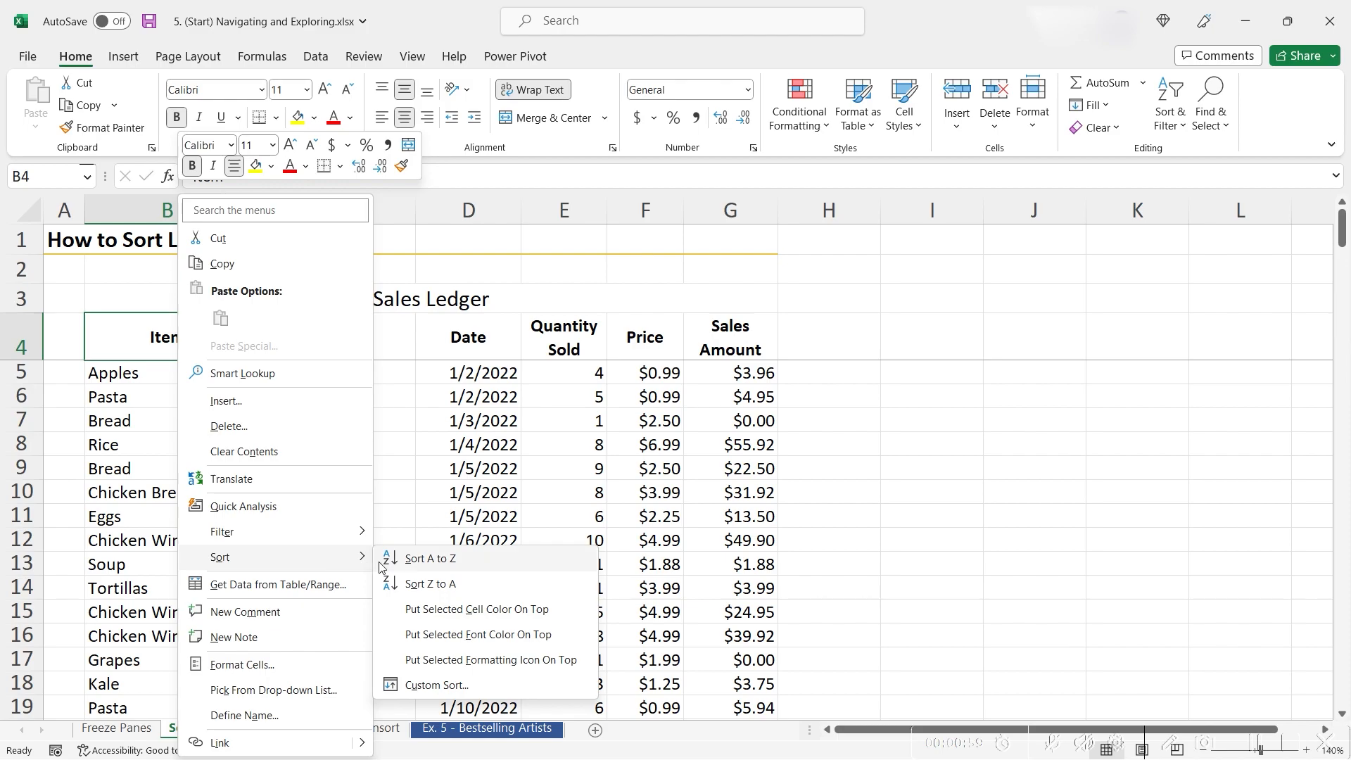
pyautogui.click(436, 558)
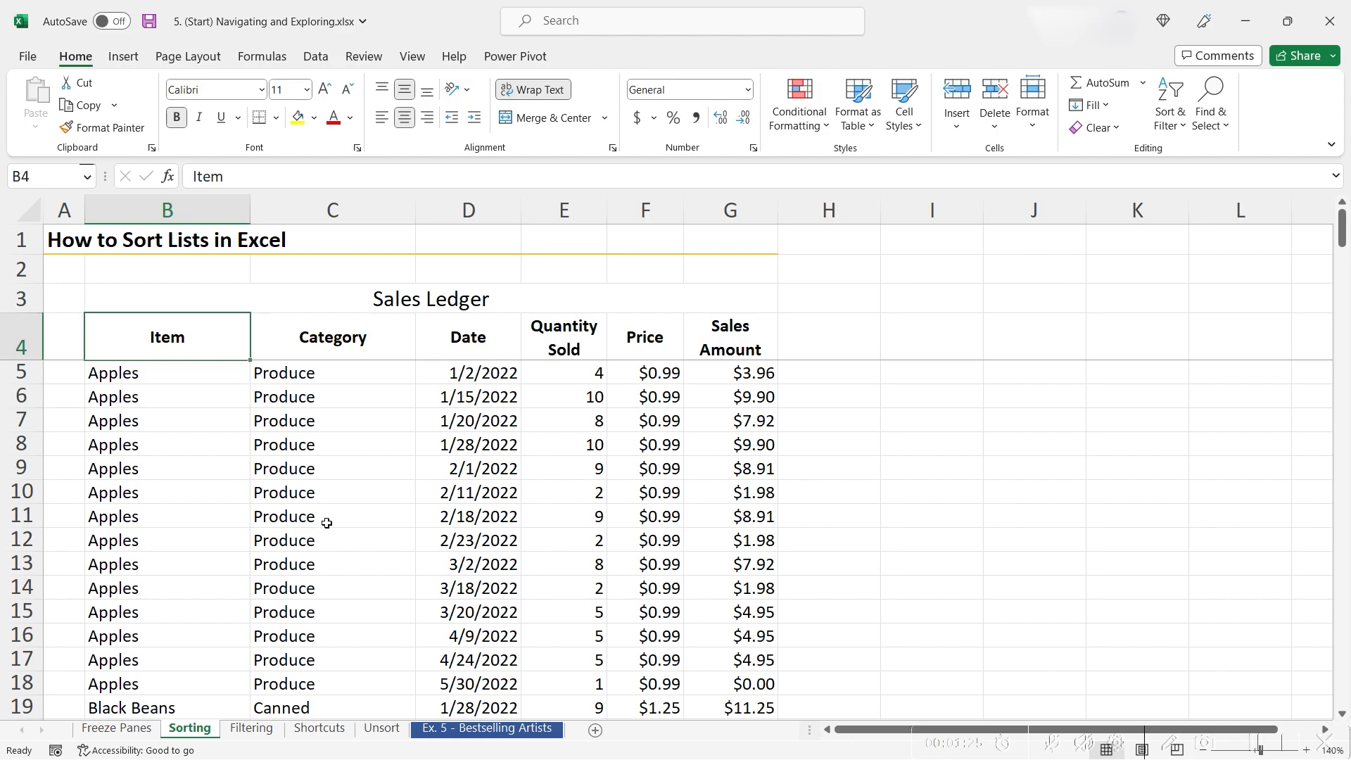
# Step: Enter "data" in cell H6, directly beside the Sales Amount column
pyautogui.click(819, 400)
pyautogui.write('data')
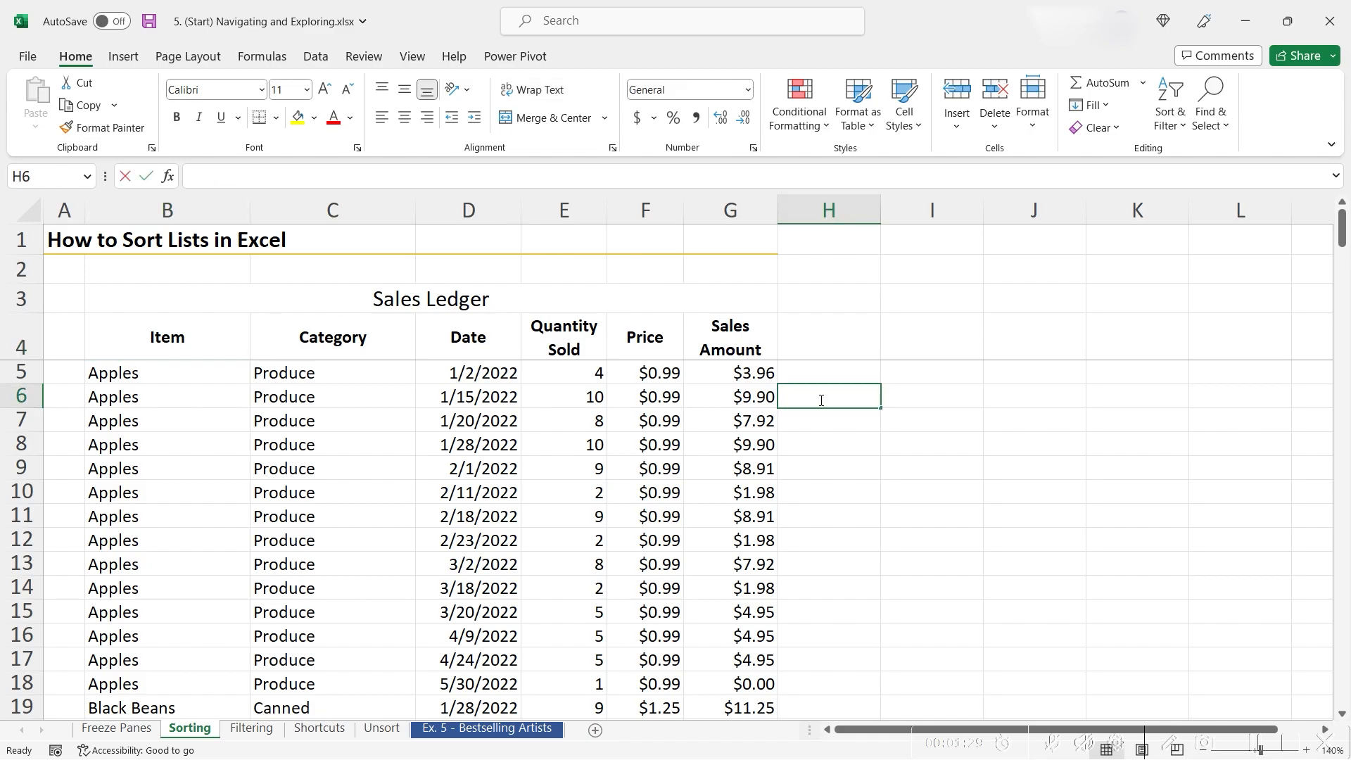
pyautogui.press('Return')
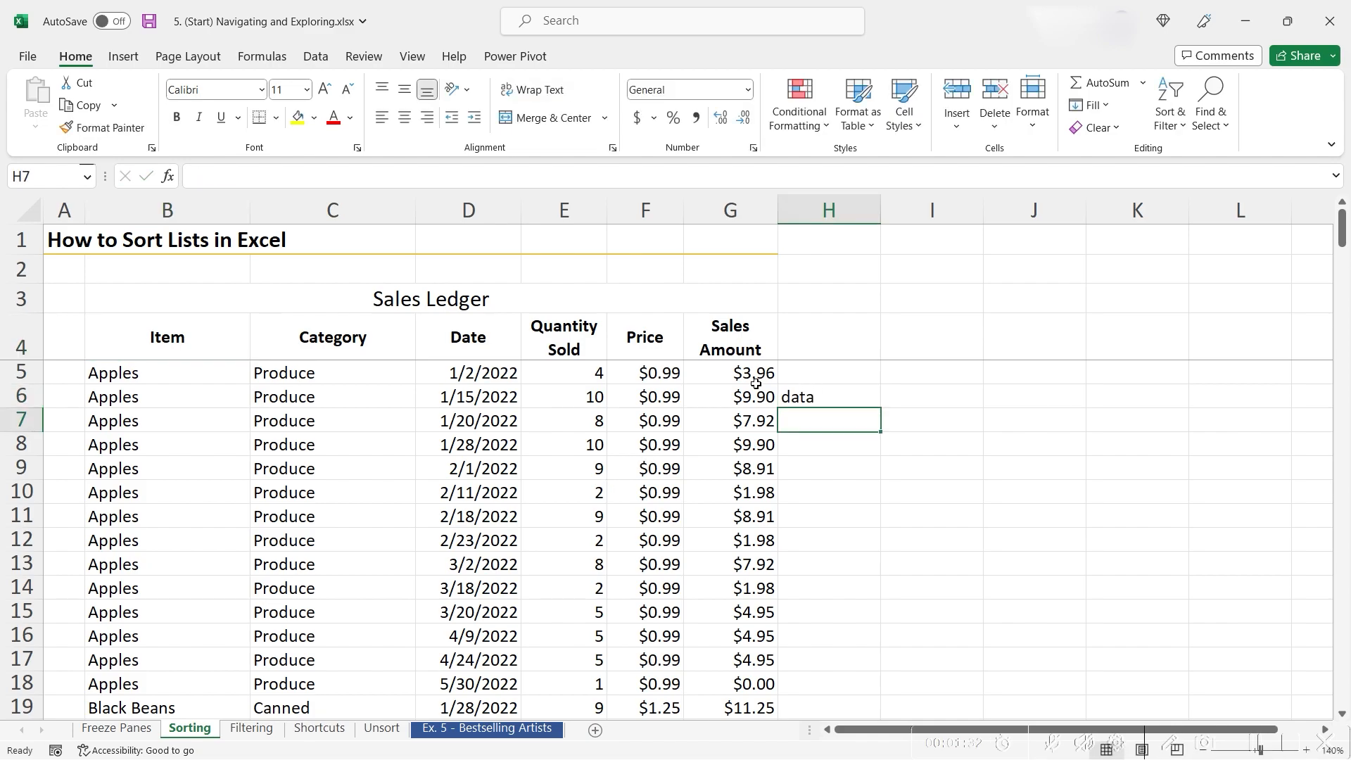
# Step: Sort the ledger by Date from oldest to newest and locate the "data" entry in column H
pyautogui.rightClick(498, 367)
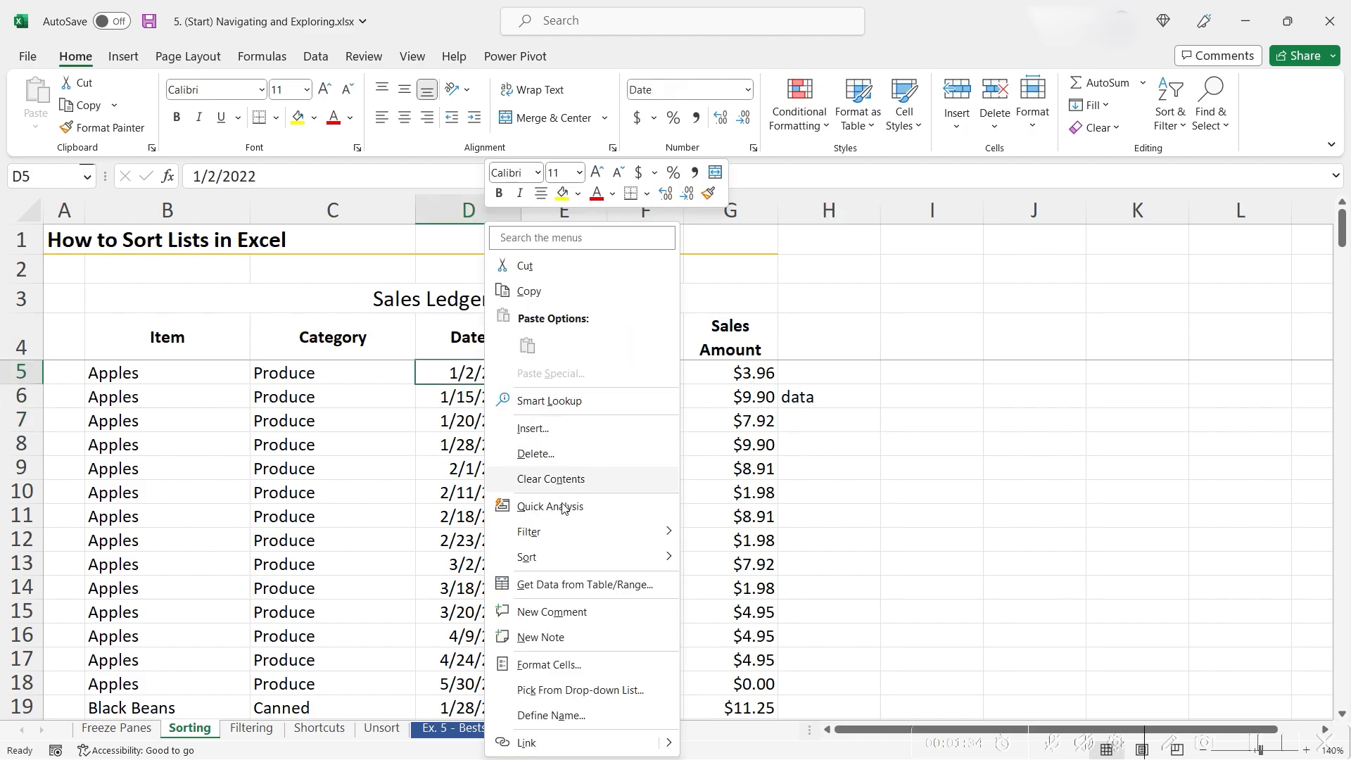
pyautogui.moveTo(569, 567)
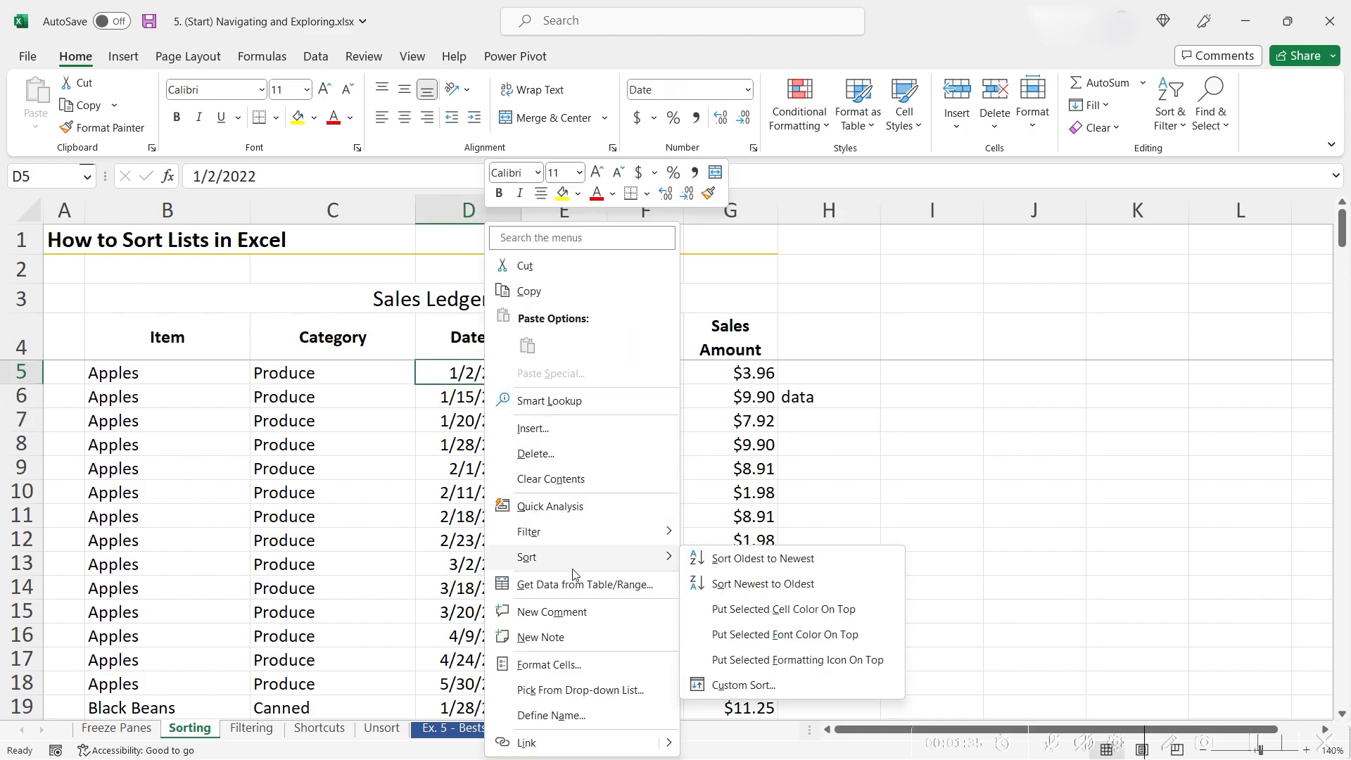
pyautogui.click(761, 565)
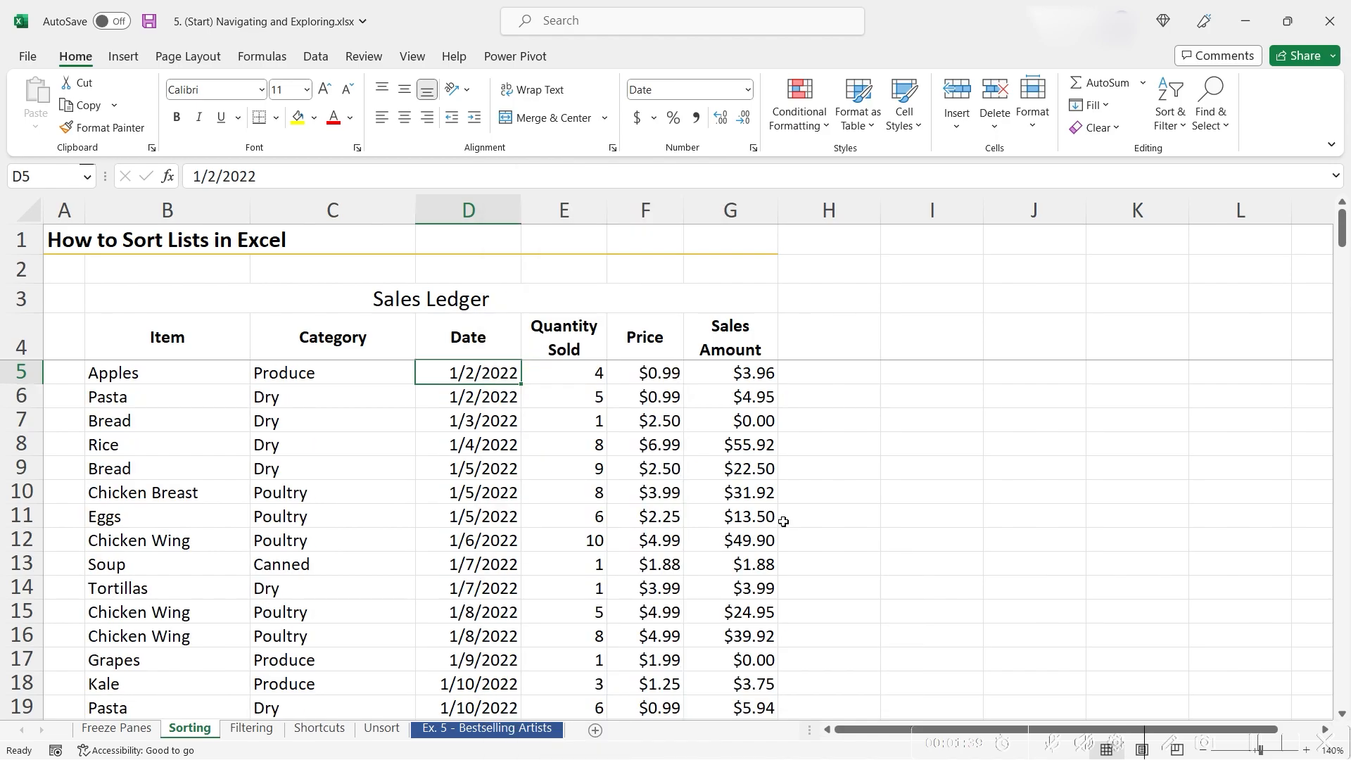
pyautogui.click(813, 471)
pyautogui.hotkey('ctrl', 'Down')
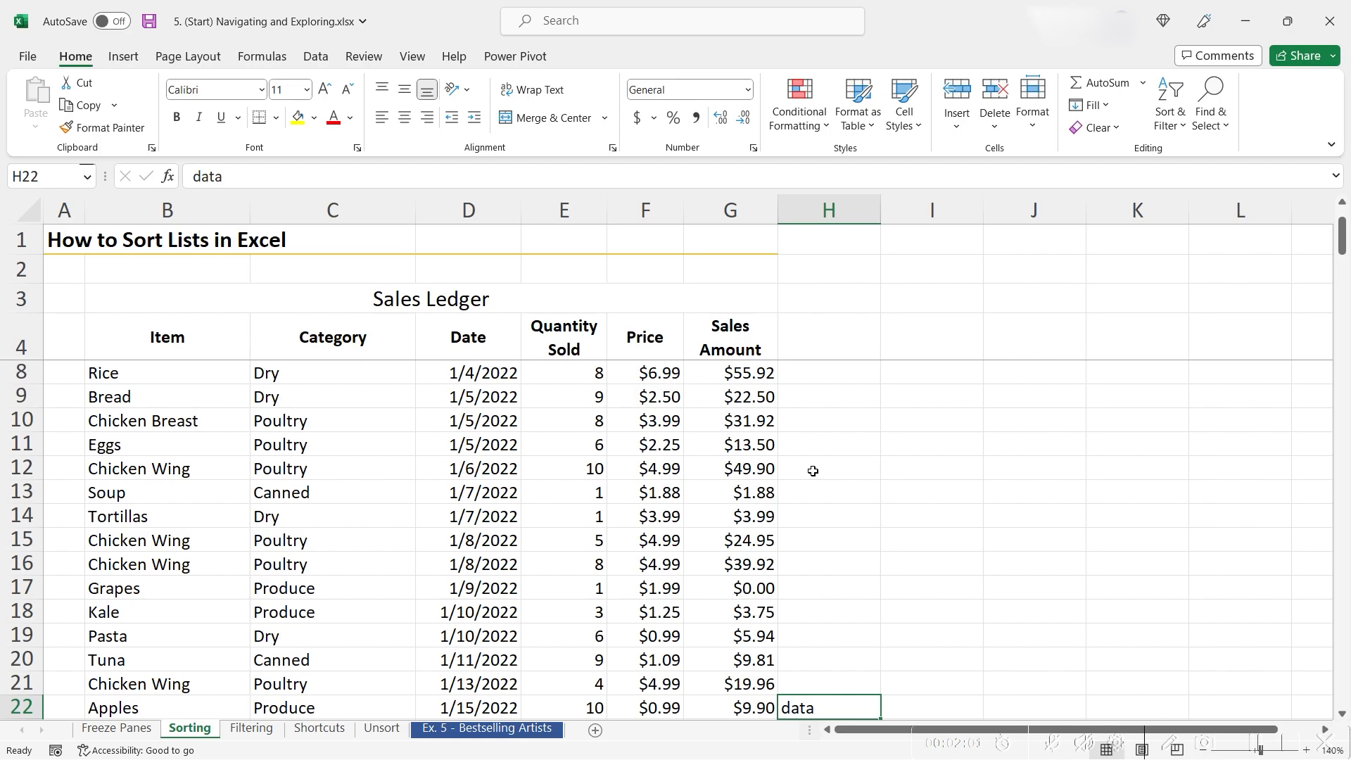
# Step: Undo the date sort and move the "data" entry from H6 to I6, leaving column H blank
pyautogui.hotkey('ctrl', 'z')
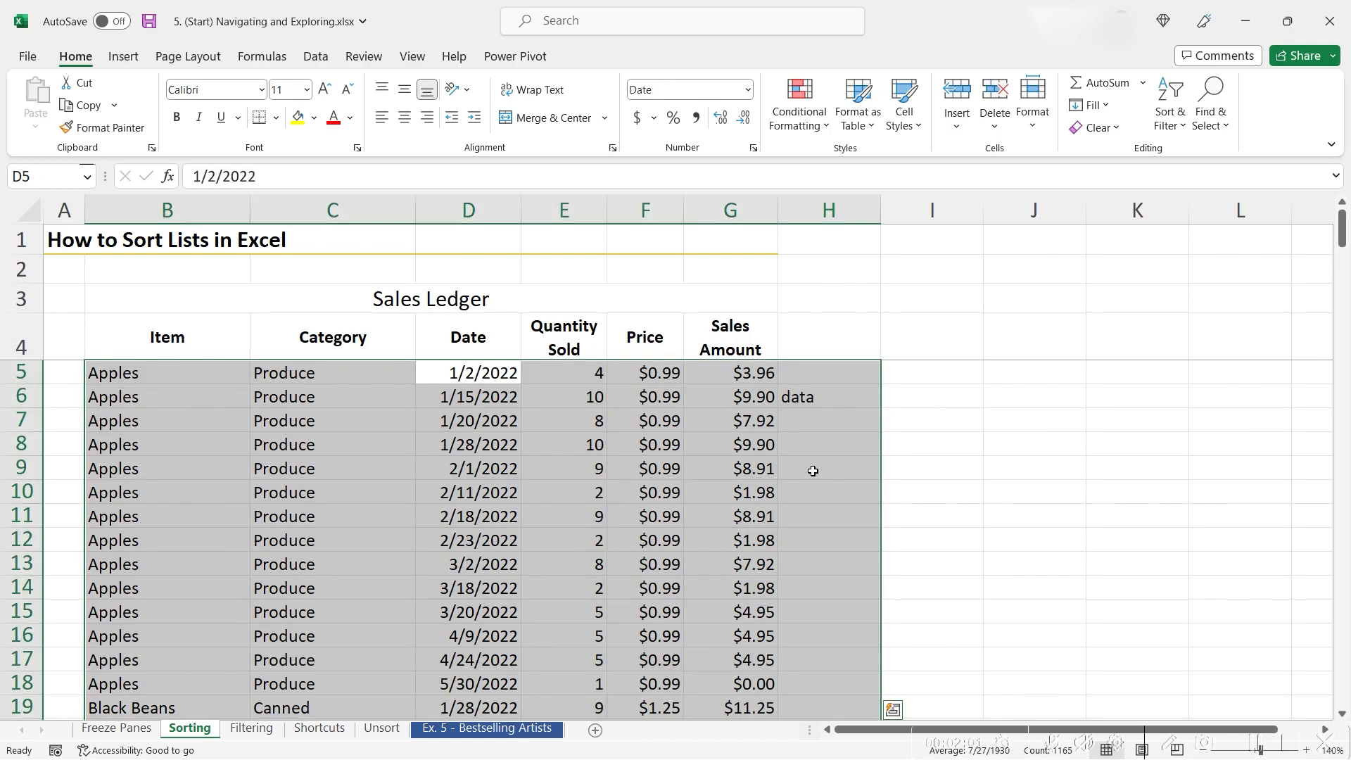
pyautogui.click(812, 401)
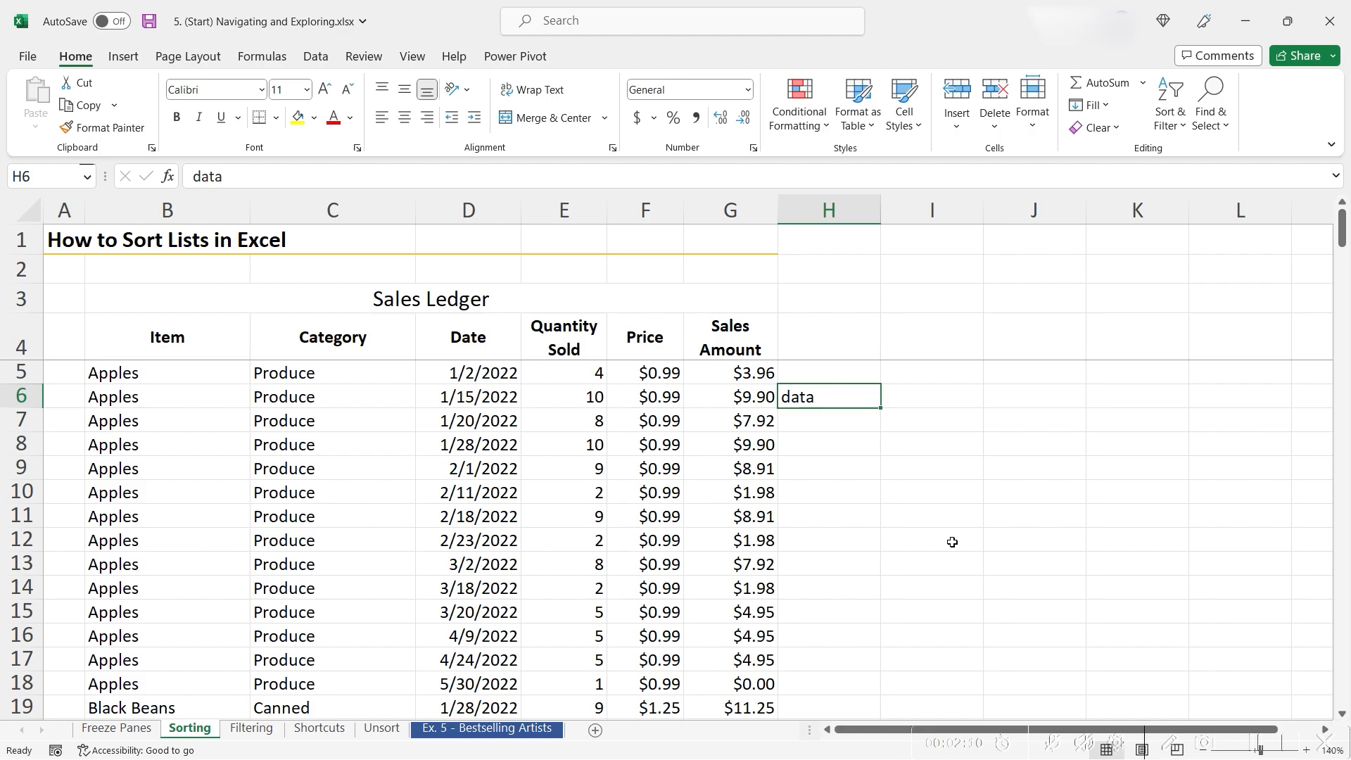
pyautogui.hotkey('ctrl', 'x')
pyautogui.click(923, 394)
pyautogui.hotkey('ctrl', 'v')
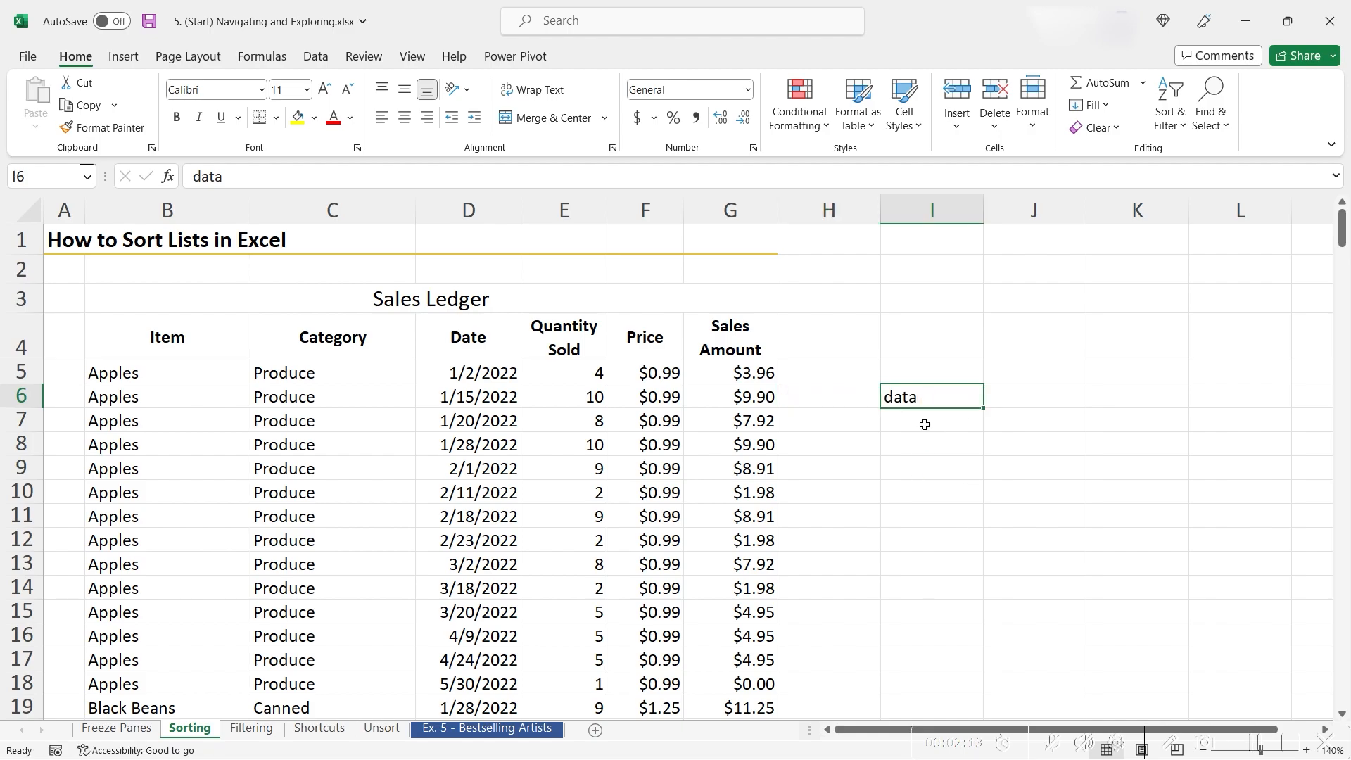
# Step: Sort the ledger by Date from oldest to newest, with blank column H separating it from the "data" entry
pyautogui.click(848, 209)
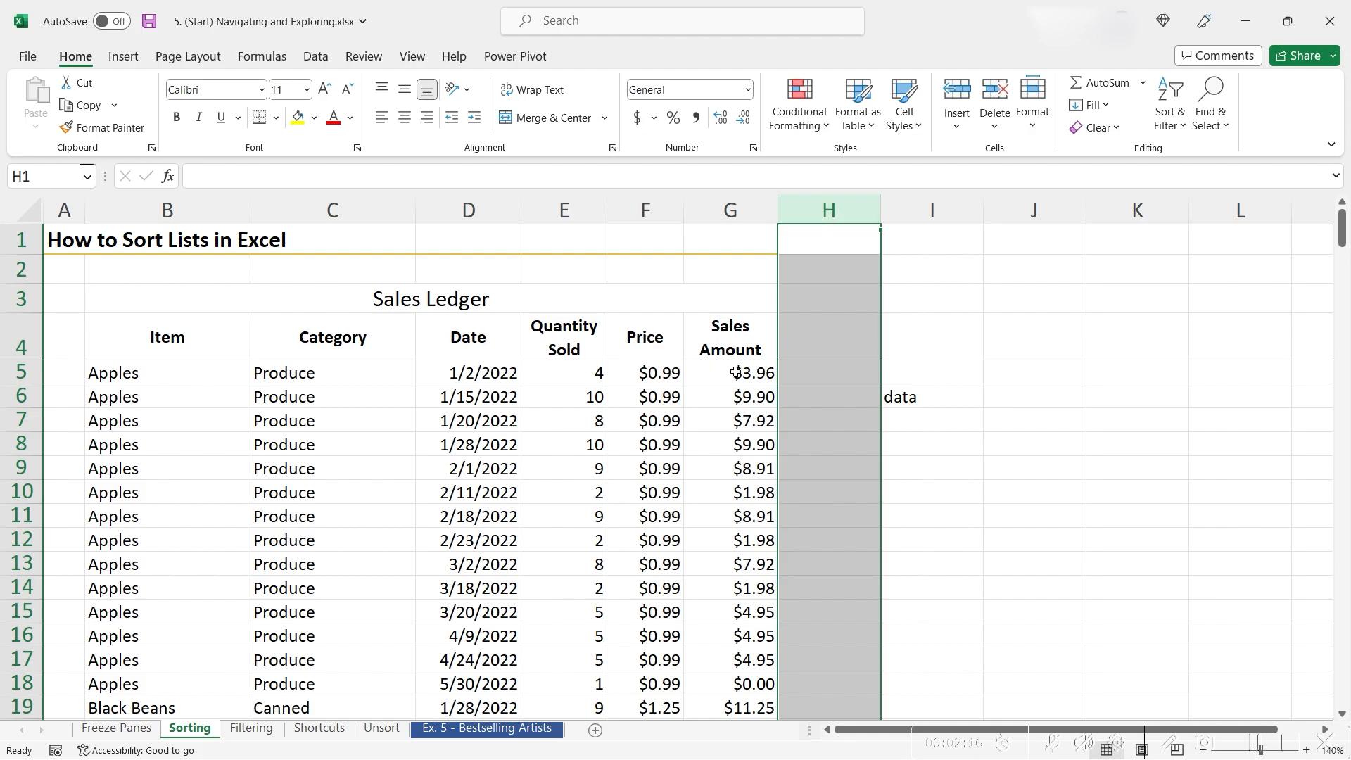
pyautogui.click(319, 354)
pyautogui.click(900, 399)
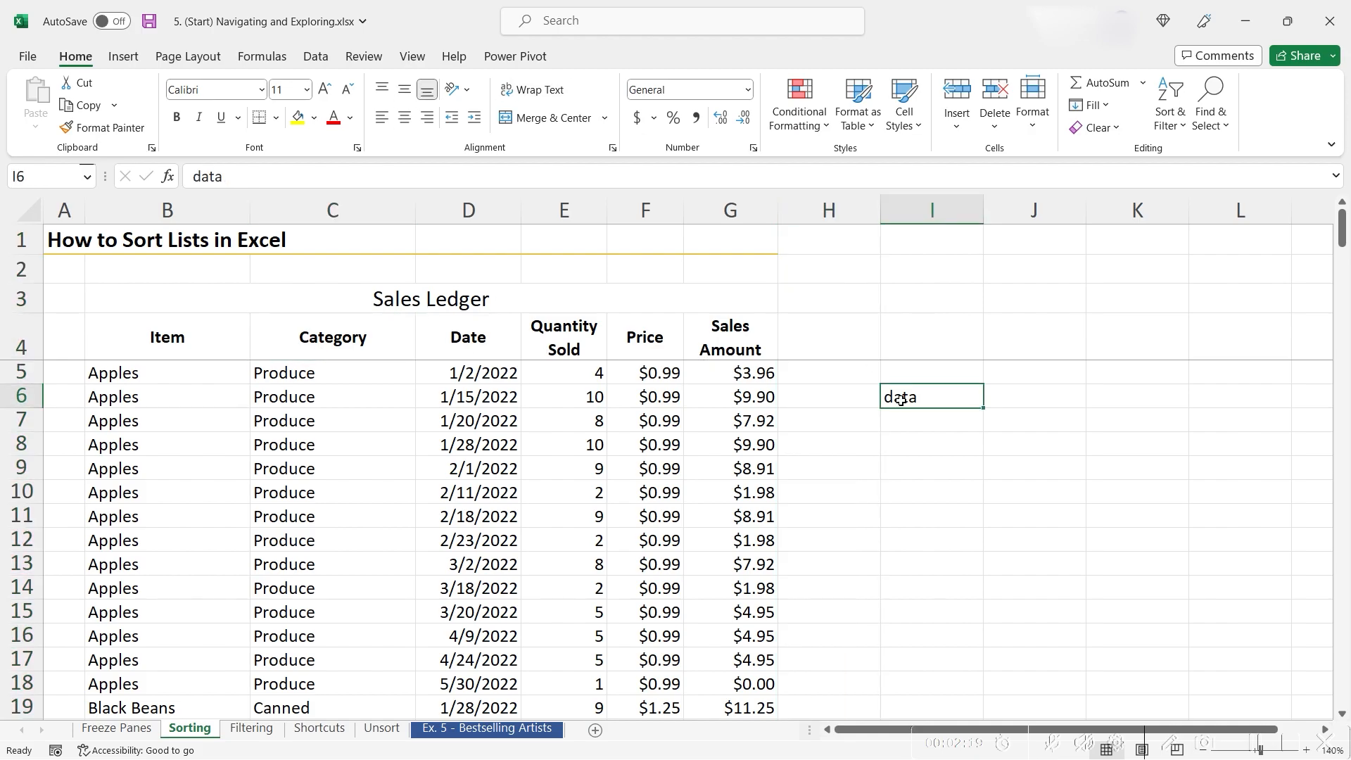
pyautogui.click(132, 378)
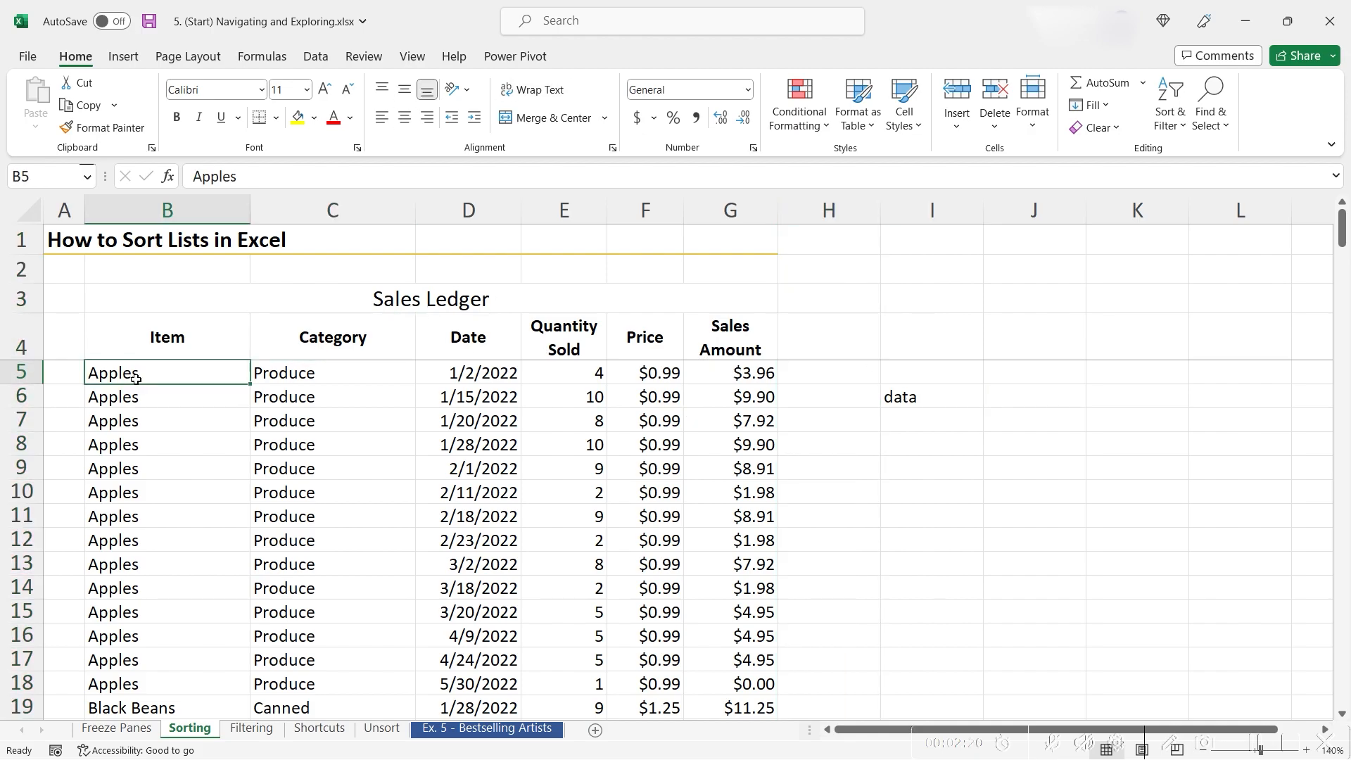
pyautogui.rightClick(480, 380)
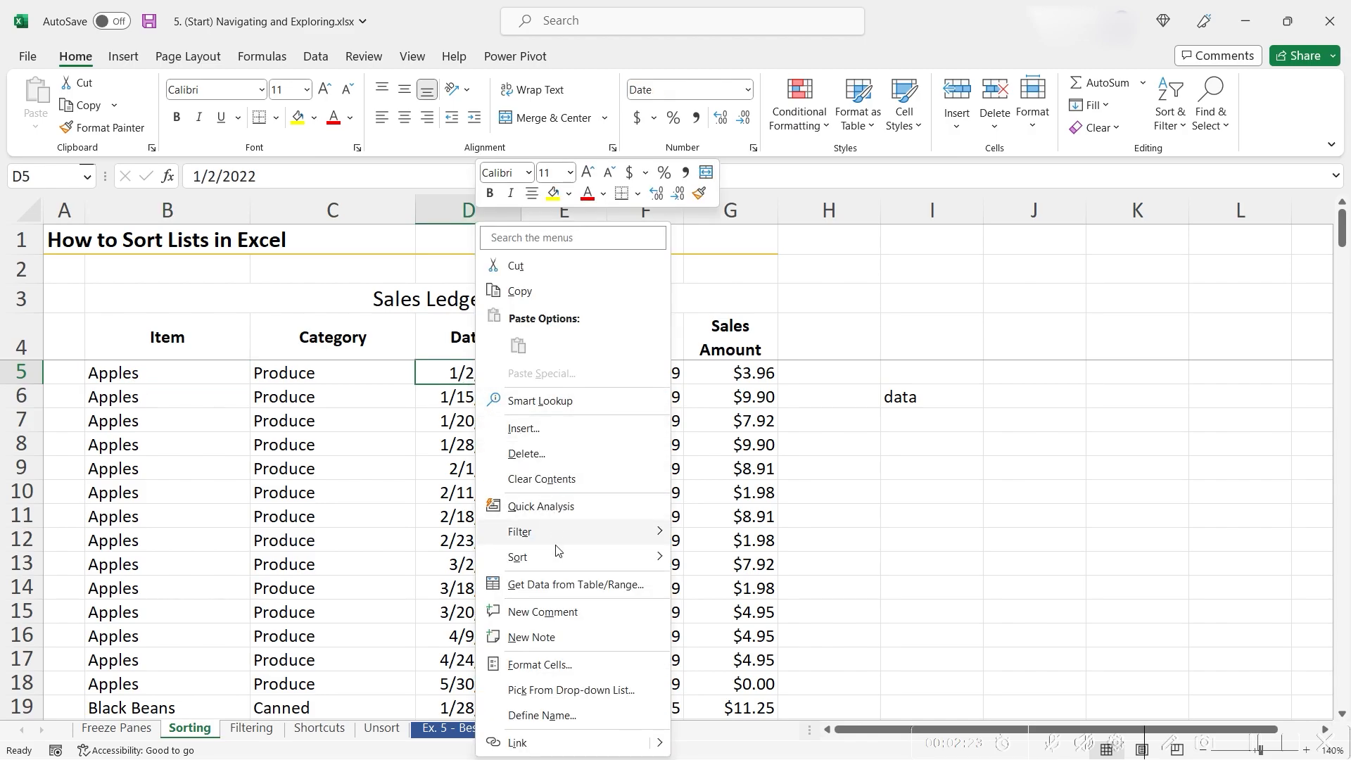
pyautogui.moveTo(561, 554)
pyautogui.click(712, 558)
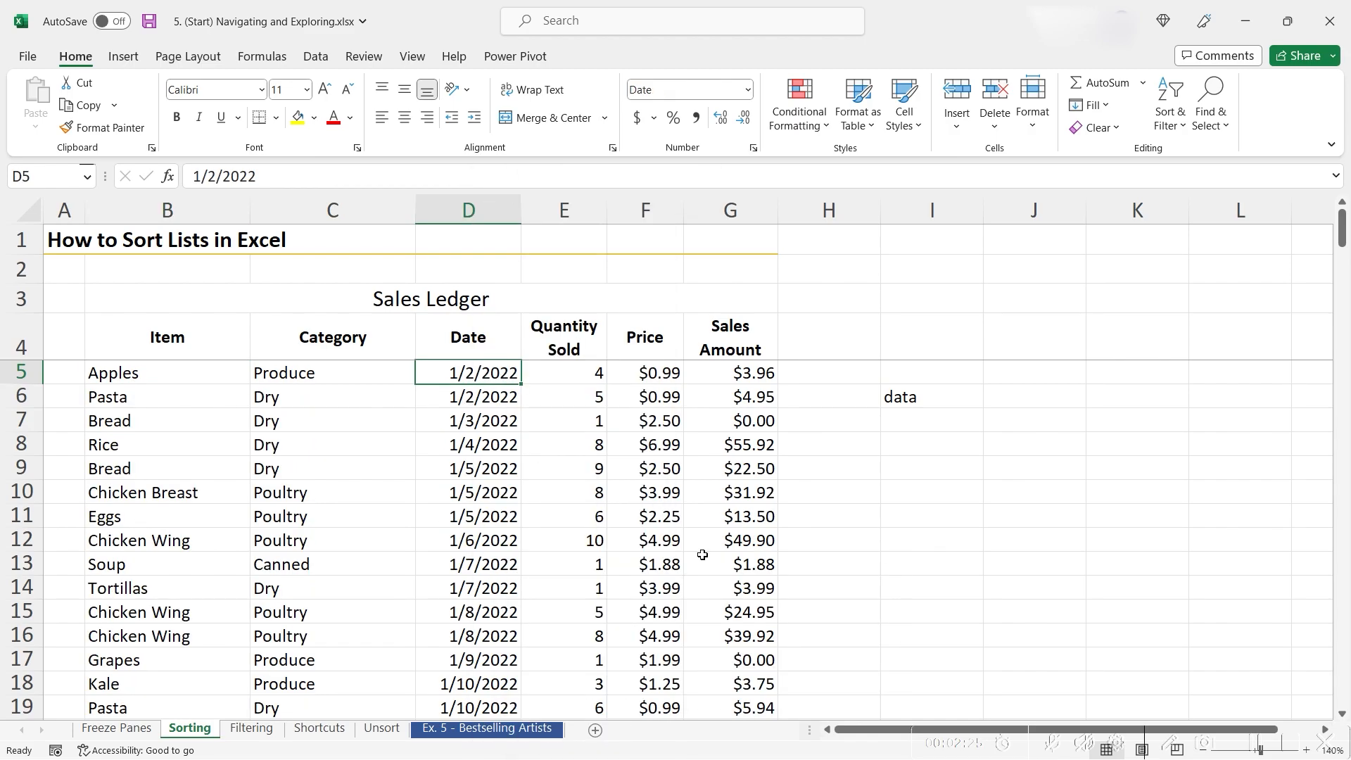
# Step: Undo the date sort and the move of the "data" entry to I6
pyautogui.click(910, 397)
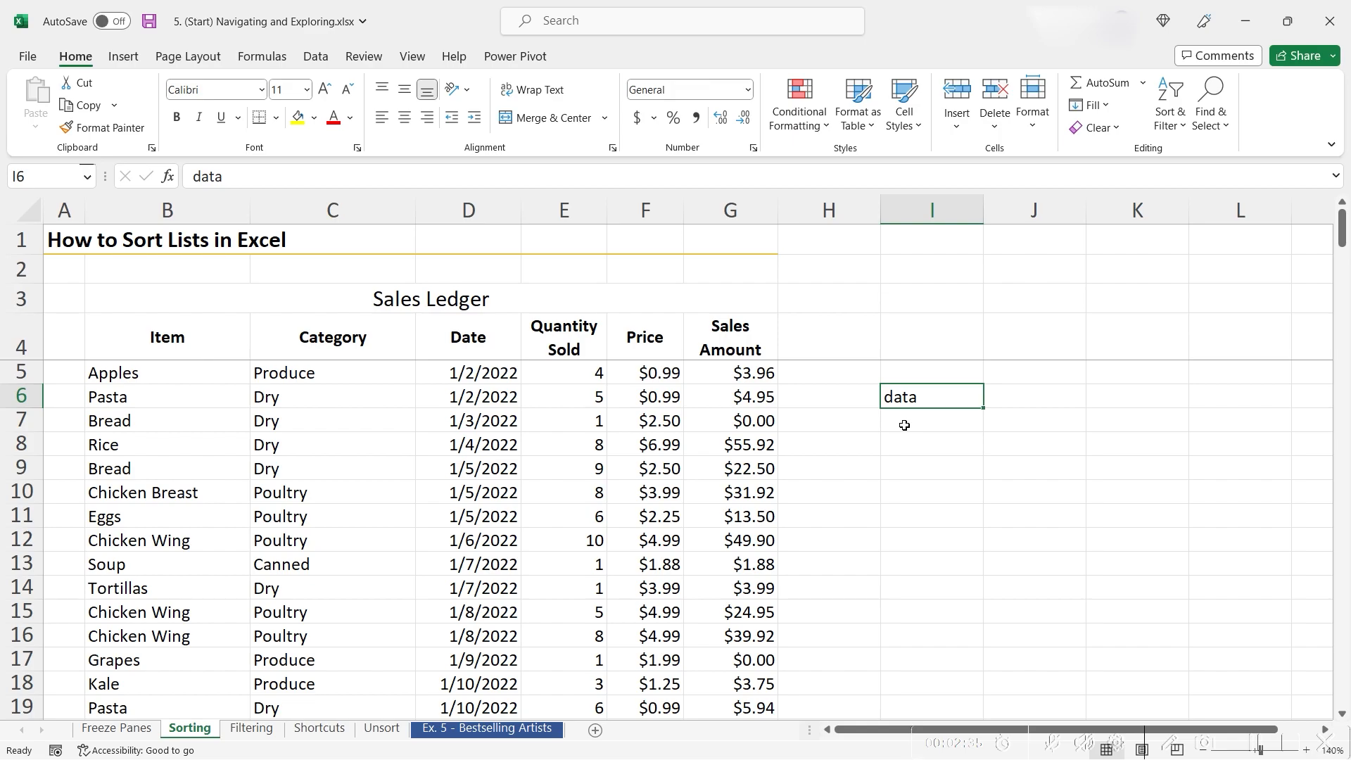
pyautogui.hotkey('ctrl', 'z')
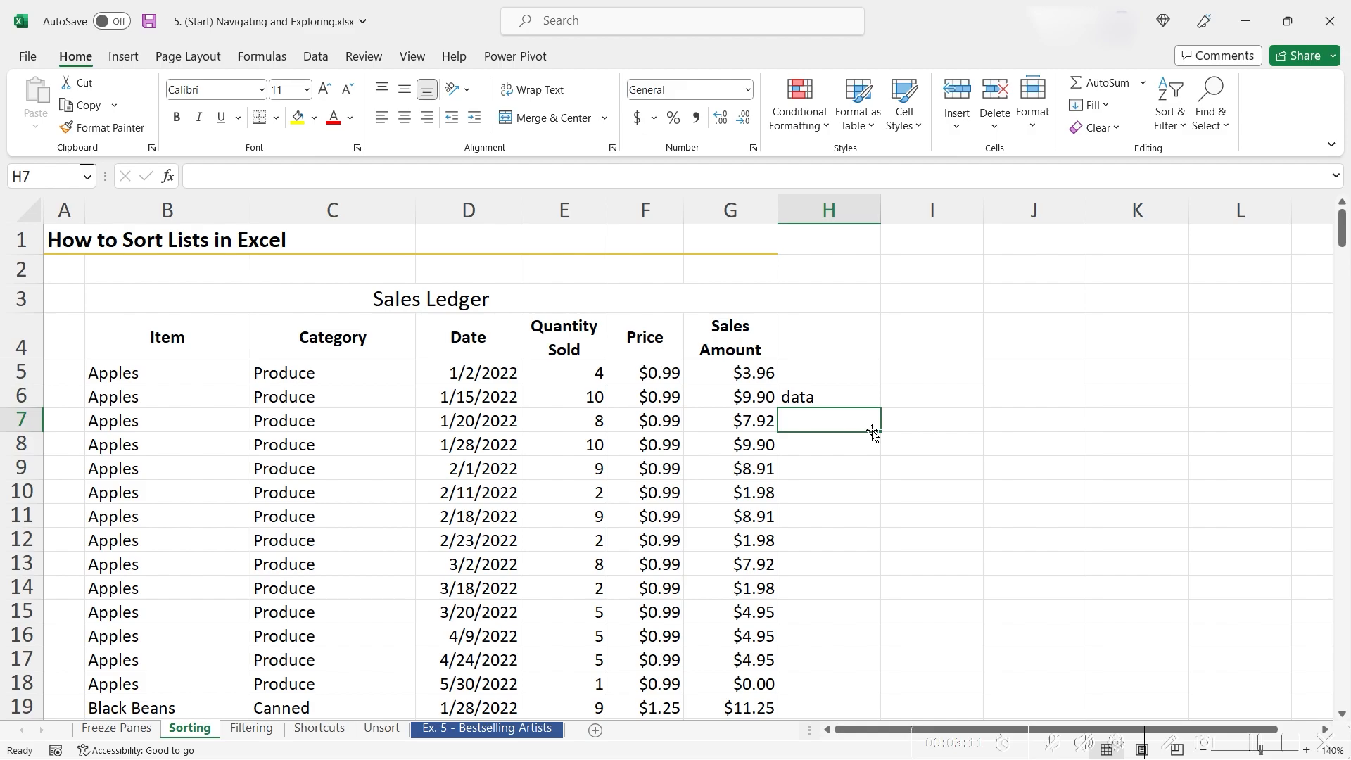
# Step: Add filters to the ledger's header row only, from Item in B4 to Sales Amount in G4
pyautogui.click(718, 321)
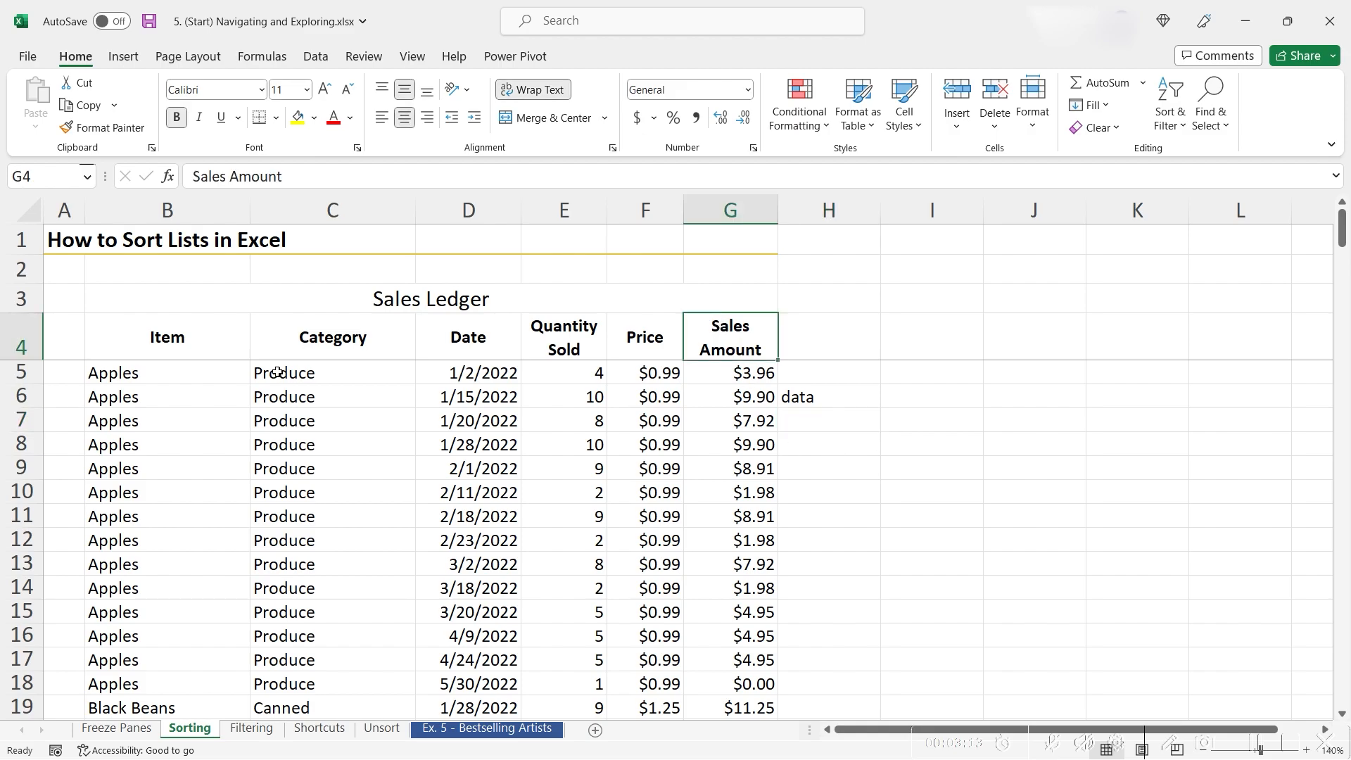
pyautogui.keyDown('shift'); pyautogui.click(183, 327); pyautogui.keyUp('shift')
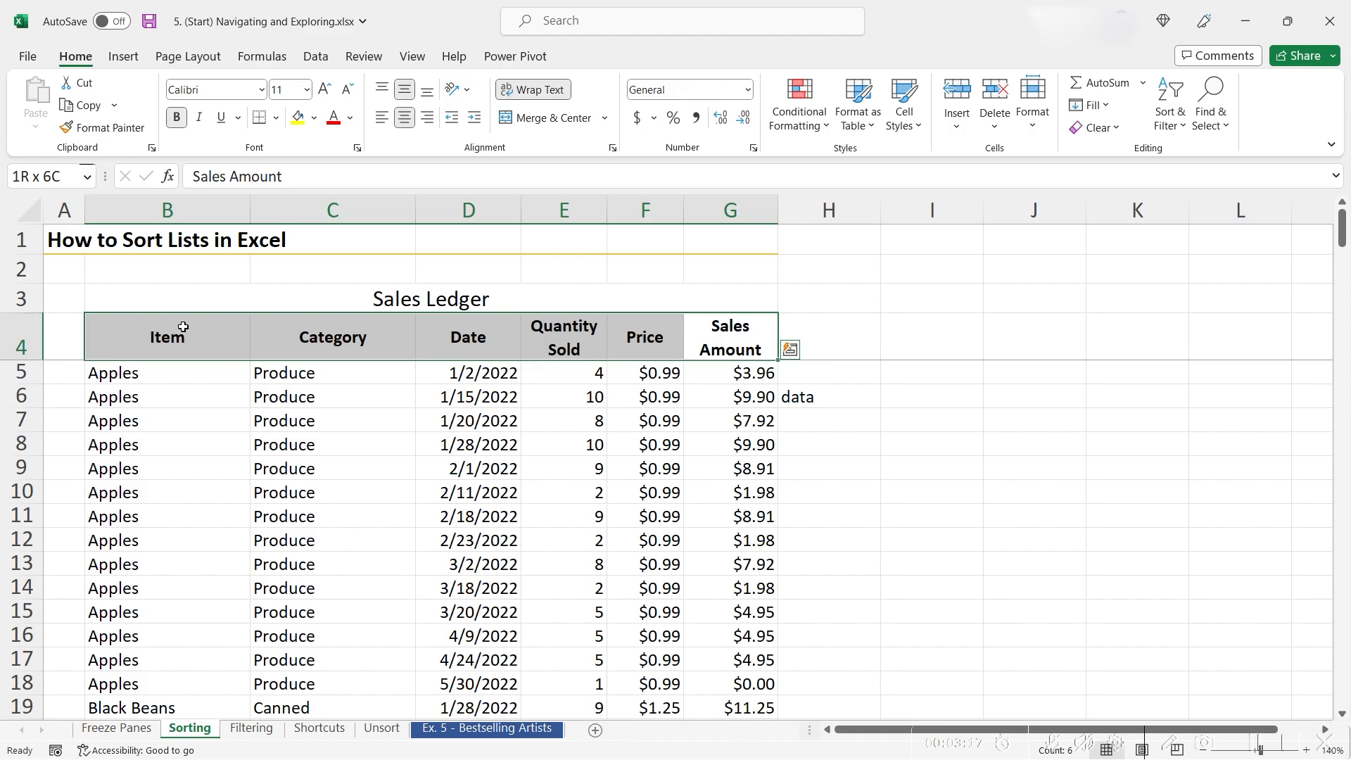
pyautogui.click(185, 329)
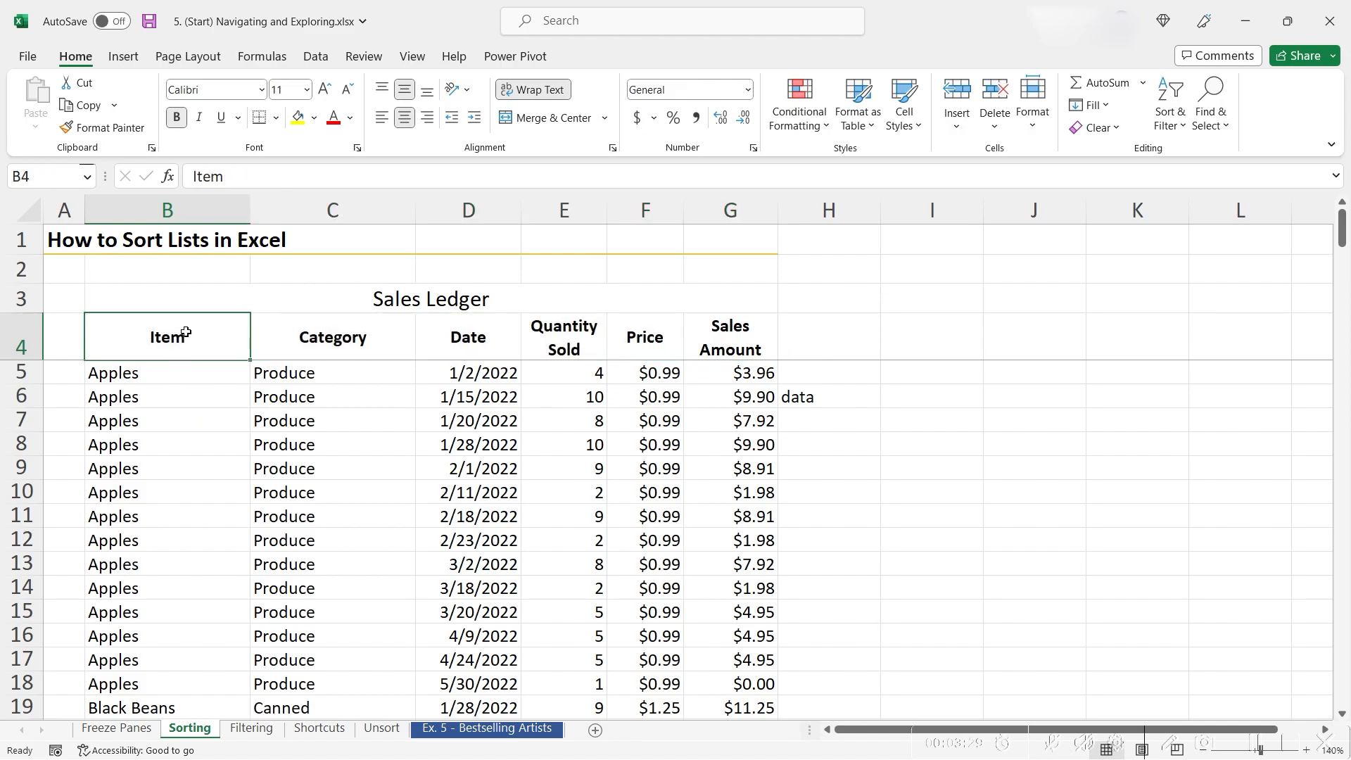
pyautogui.keyDown('shift'); pyautogui.click(718, 337); pyautogui.keyUp('shift')
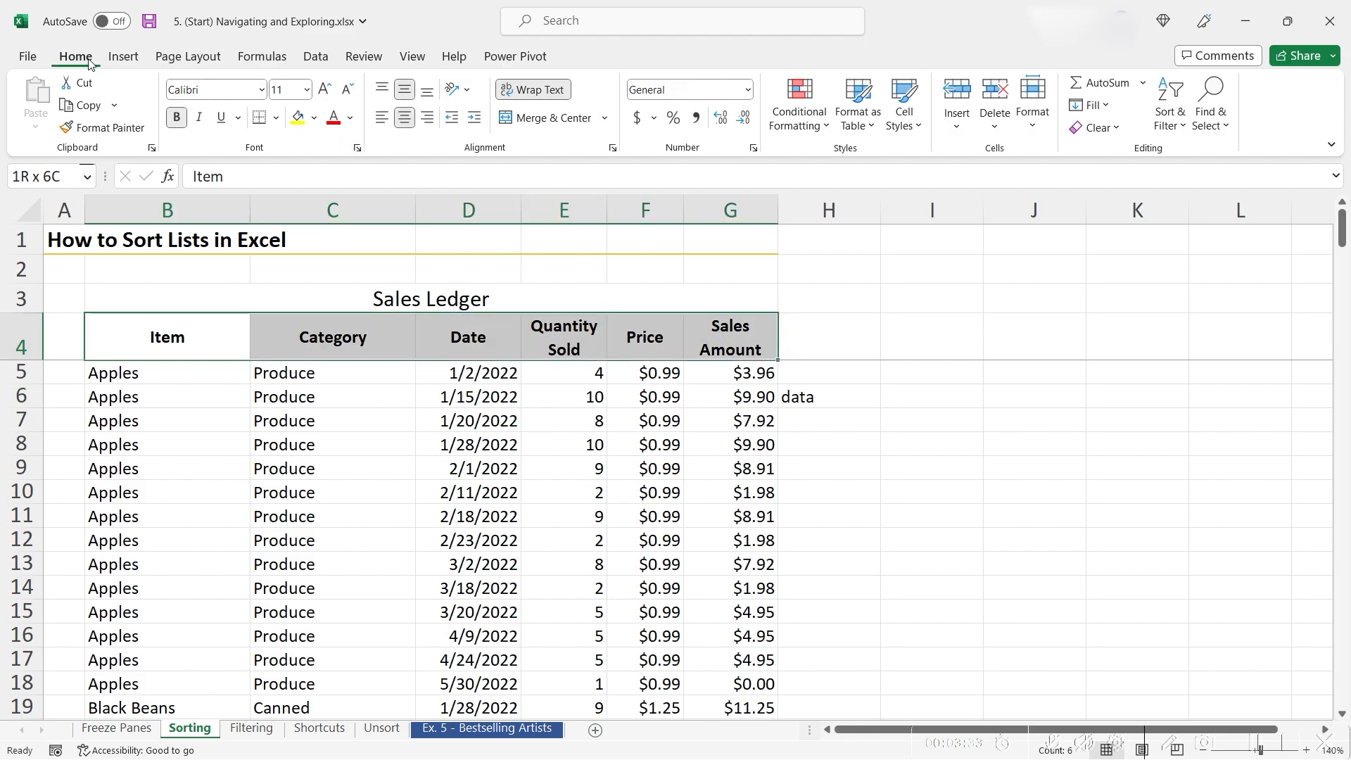
pyautogui.click(1170, 106)
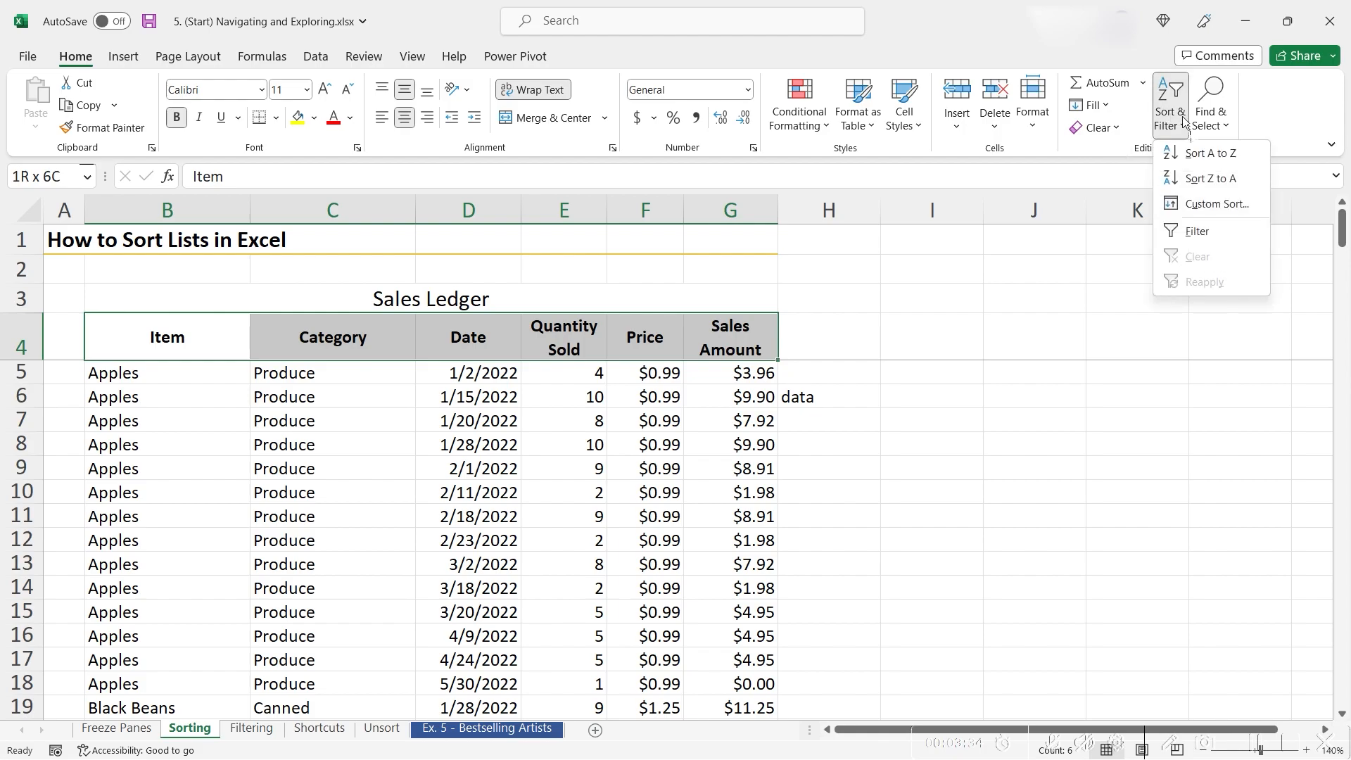
pyautogui.click(1215, 233)
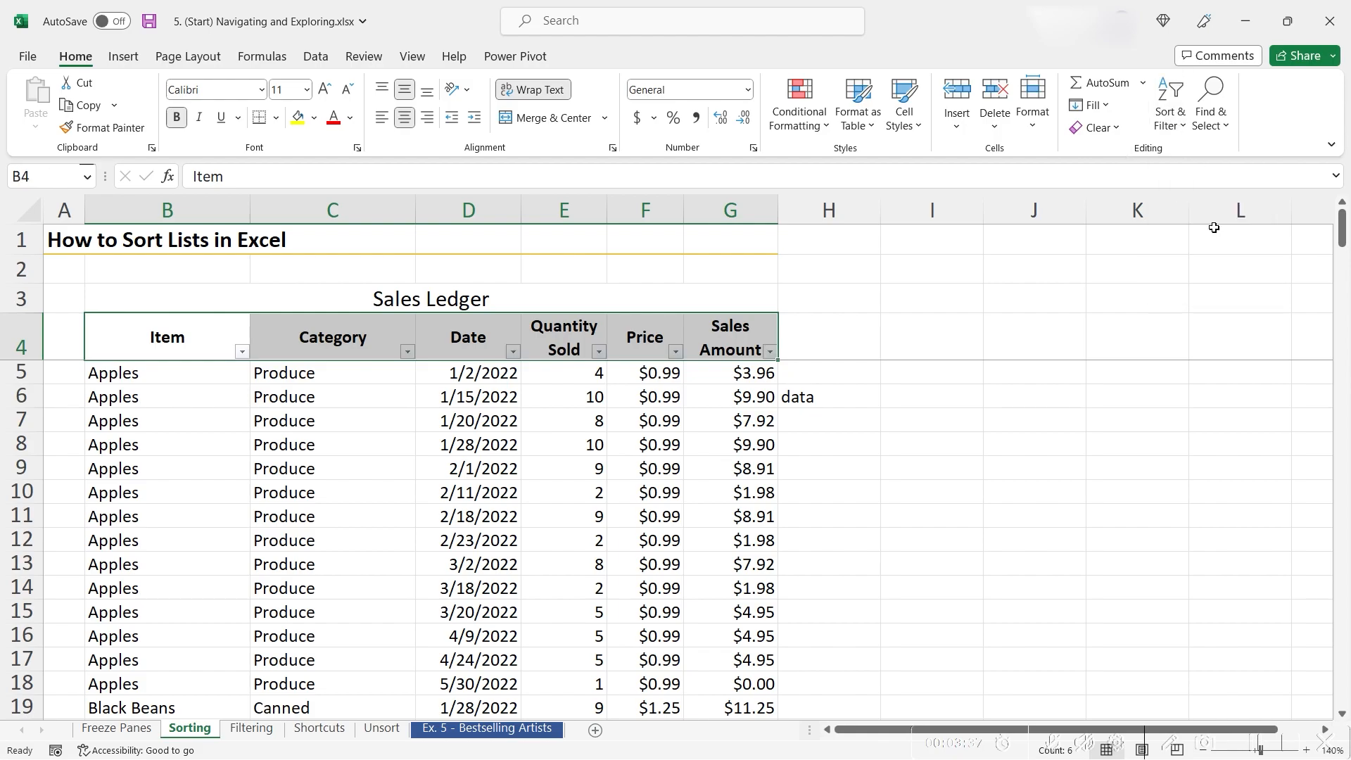
pyautogui.click(191, 445)
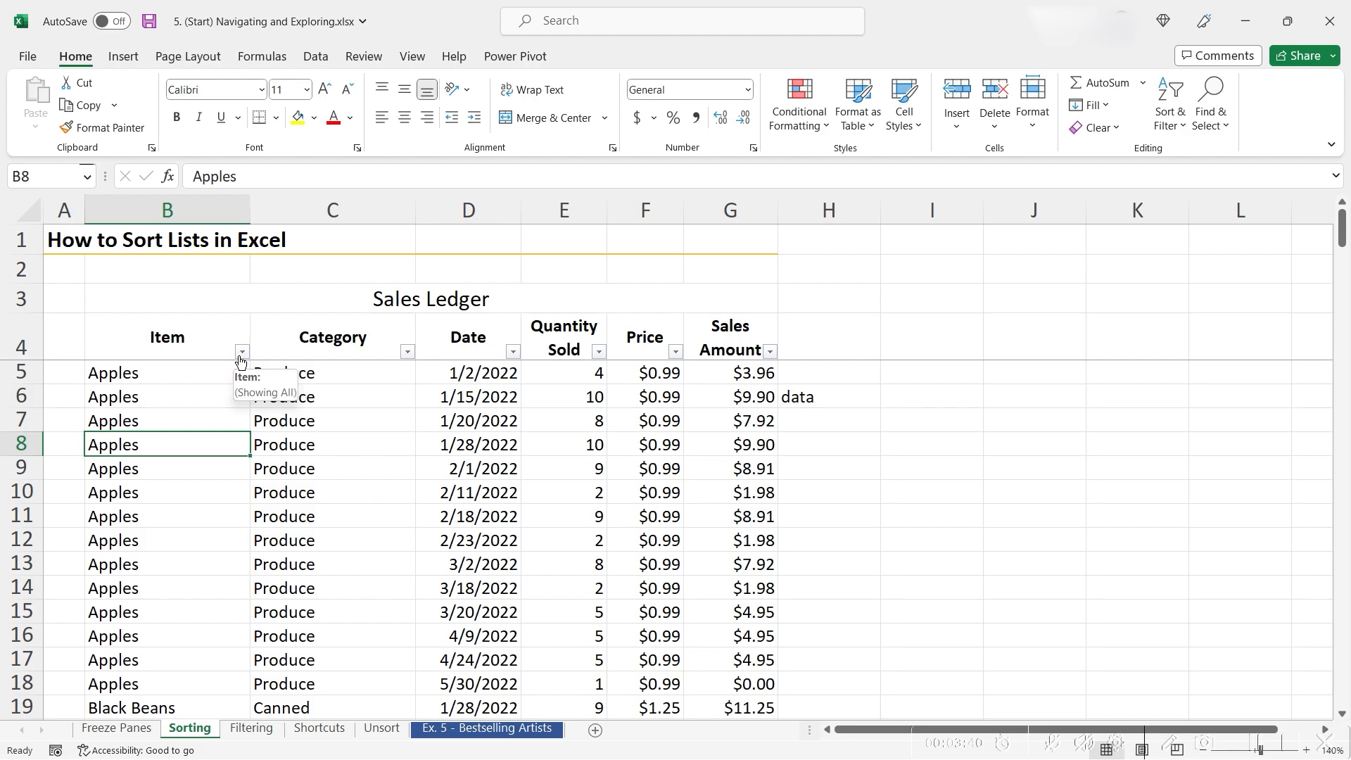
pyautogui.click(303, 352)
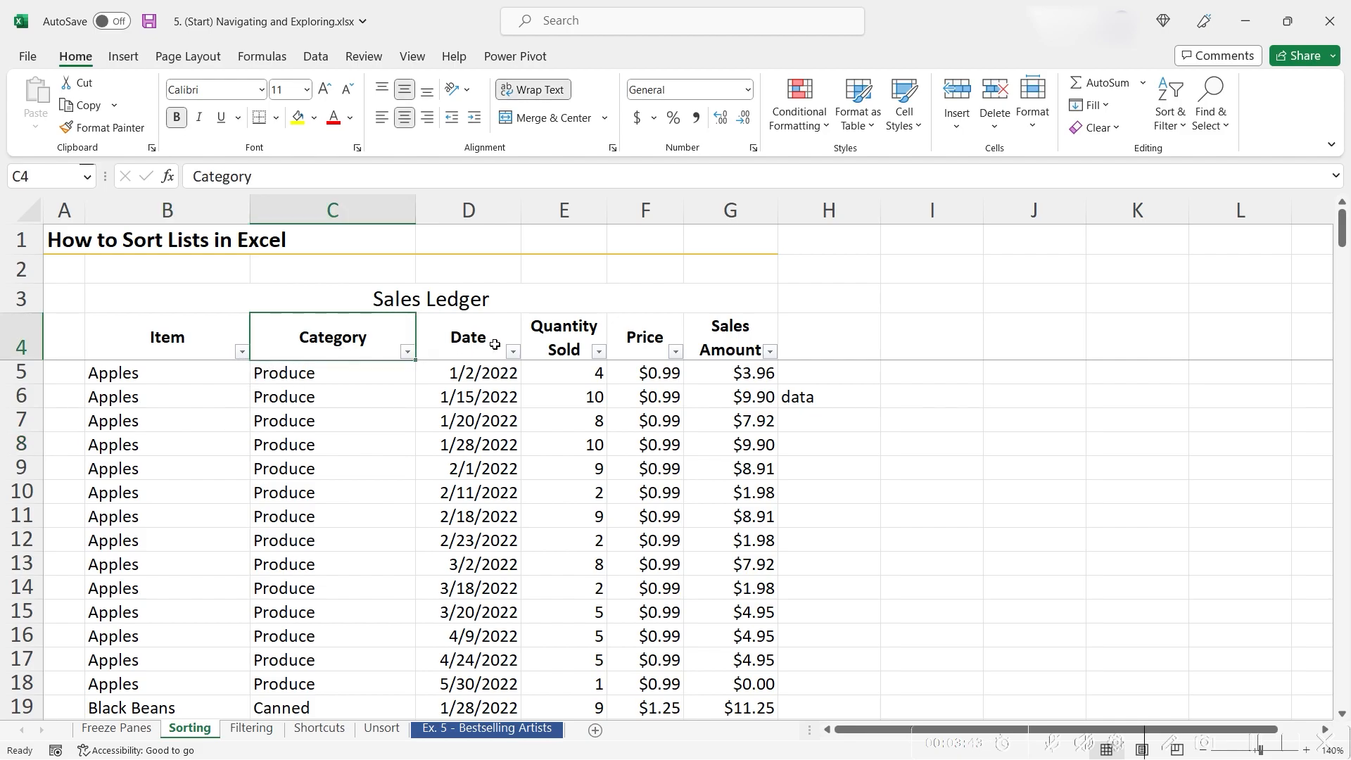
pyautogui.click(495, 344)
pyautogui.click(571, 325)
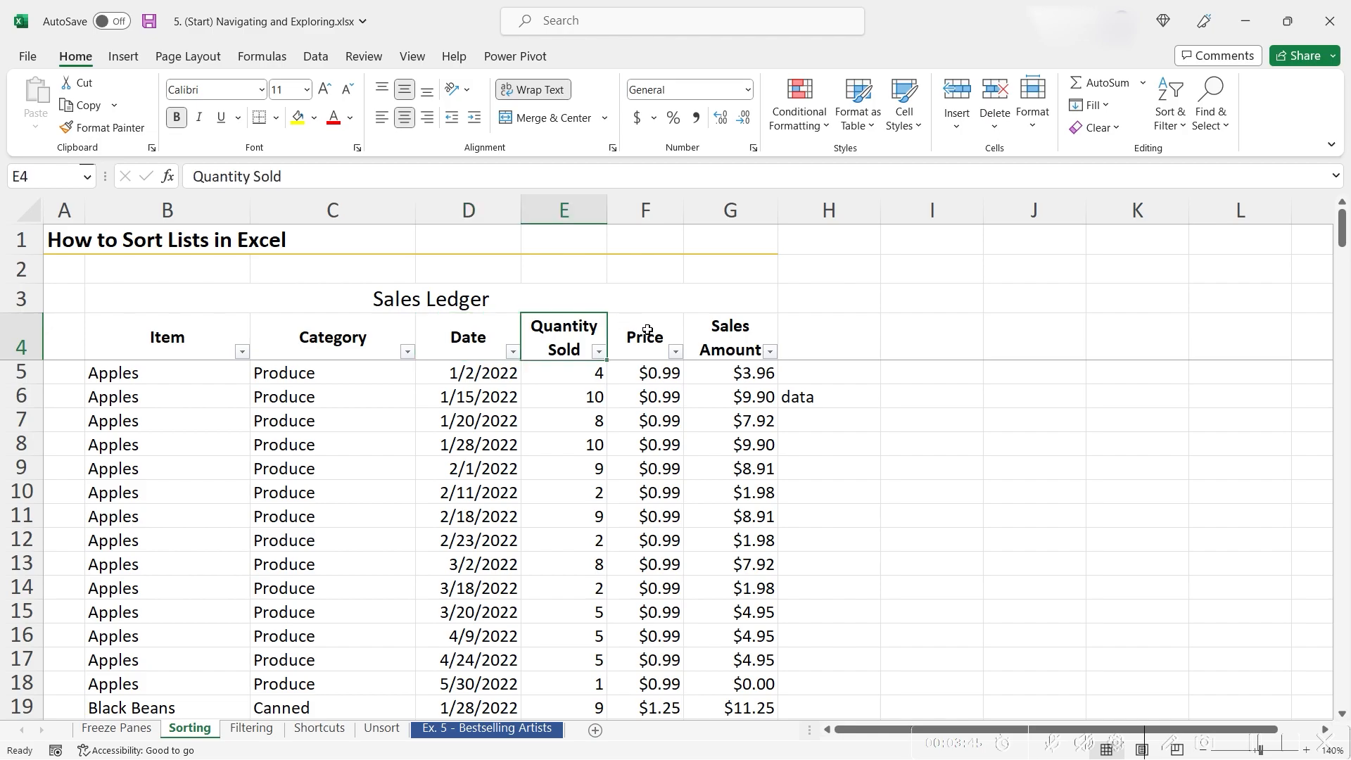
pyautogui.click(643, 334)
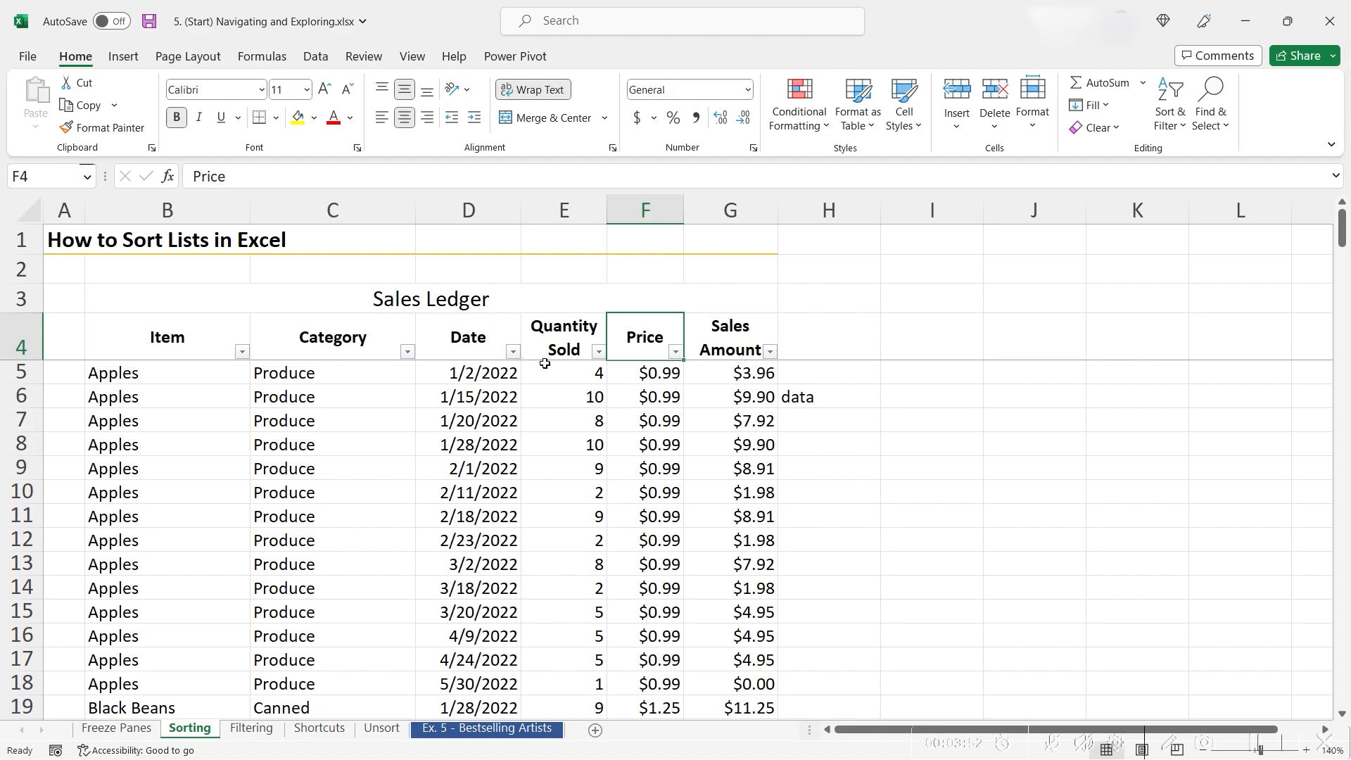
# Step: Sort the filtered ledger range by Date from oldest to newest and check the "data" entry in H6
pyautogui.click(513, 351)
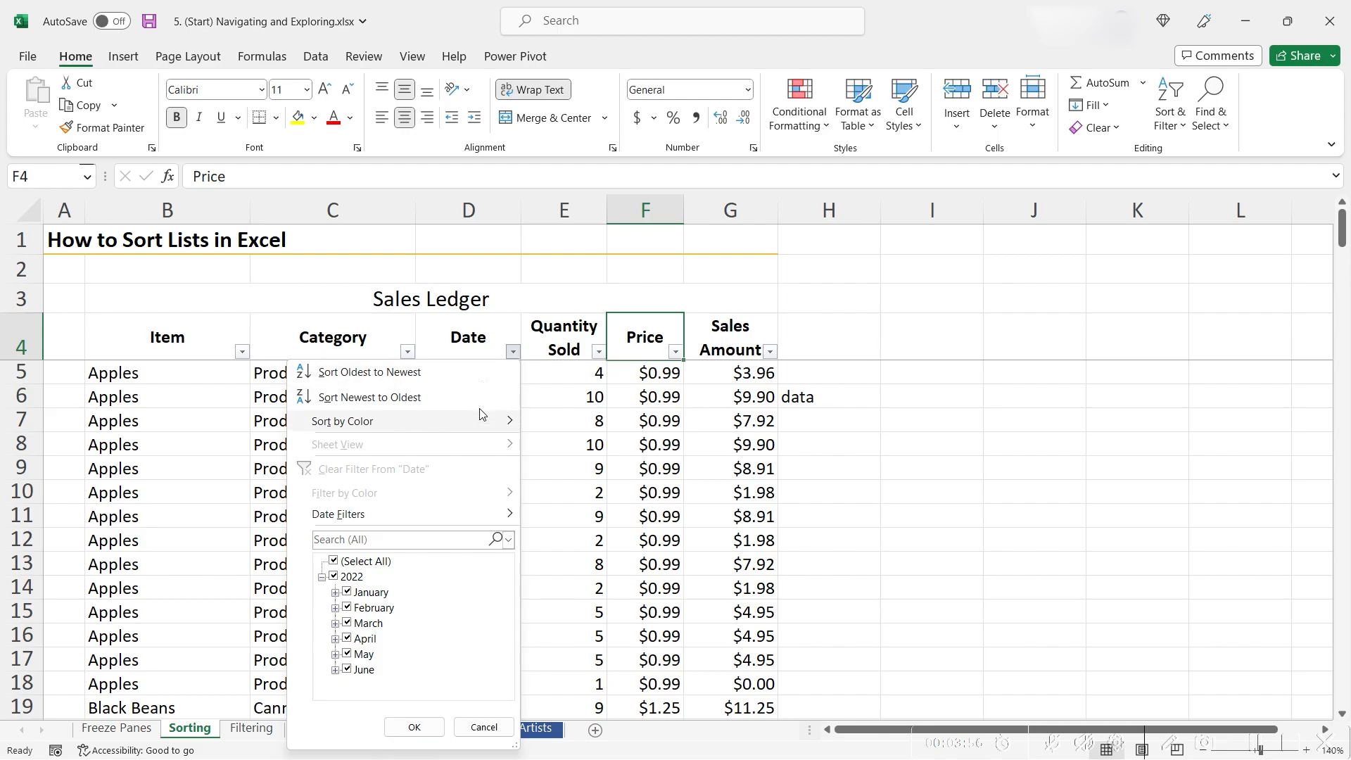
pyautogui.moveTo(476, 424)
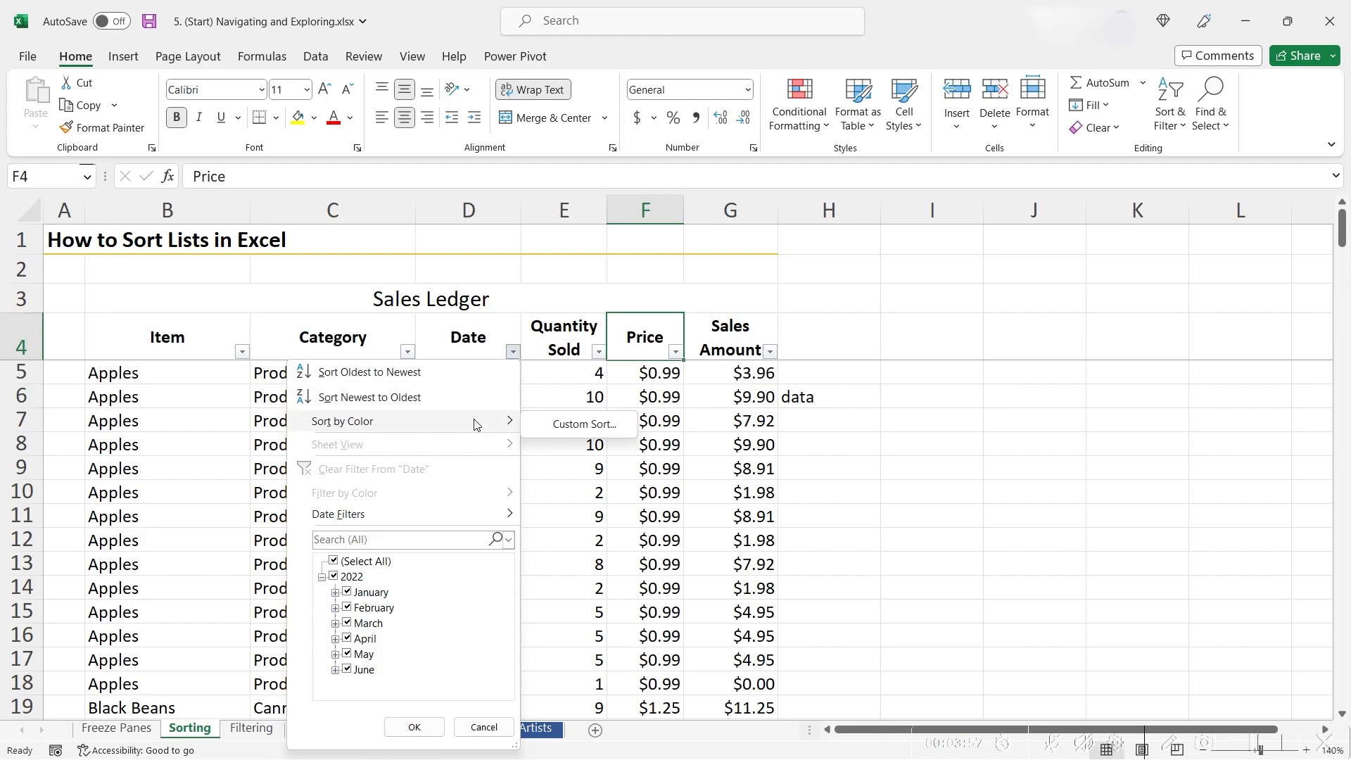
pyautogui.click(460, 378)
pyautogui.click(796, 406)
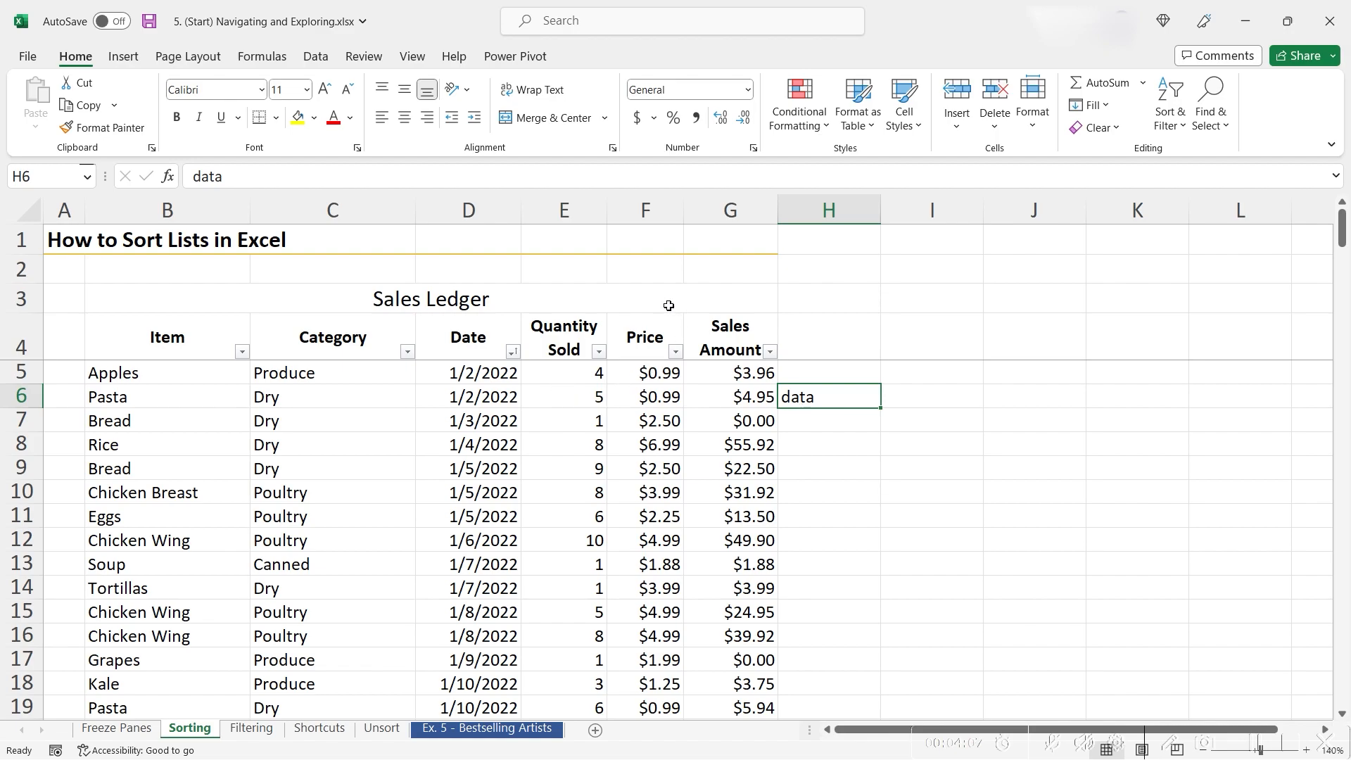
pyautogui.click(757, 330)
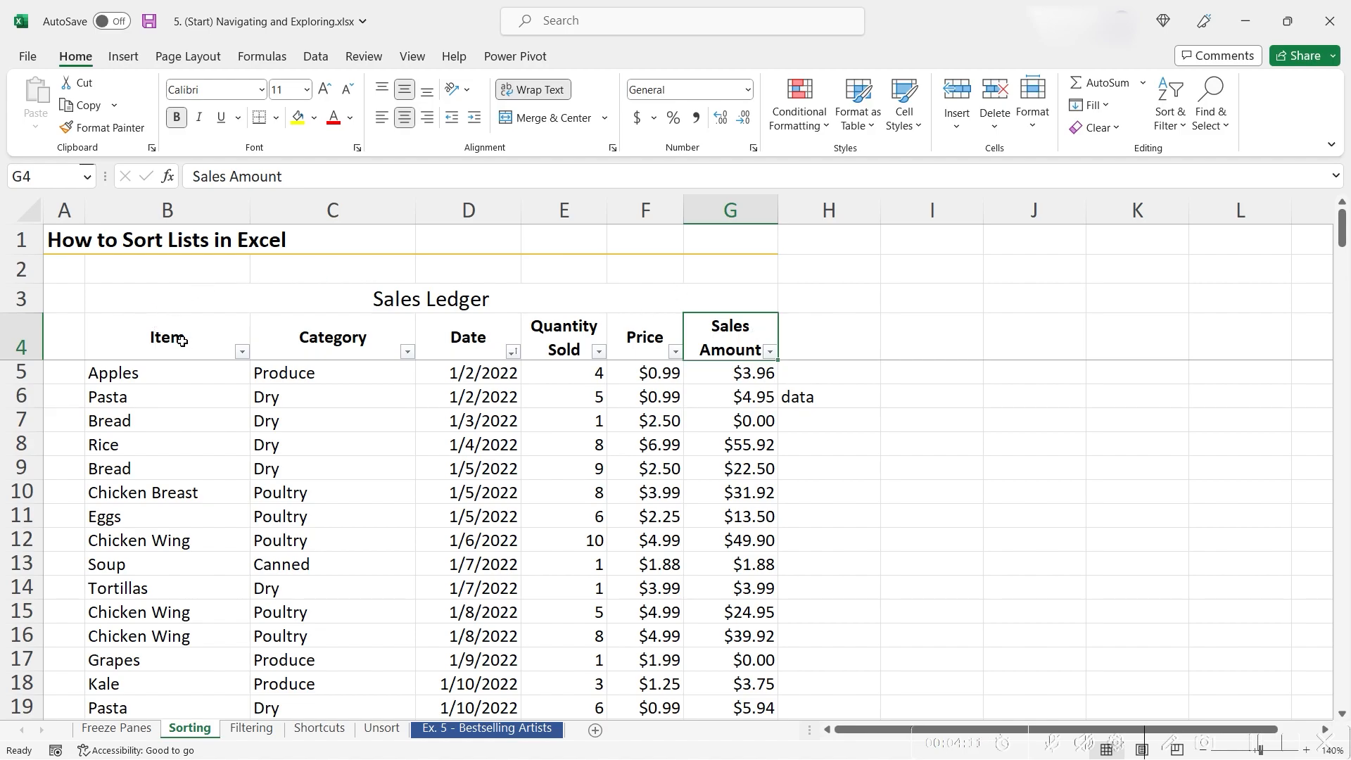
# Step: Review the header row from Item to Sales Amount and compare the sort options for Item, Date and Price
pyautogui.keyDown('shift'); pyautogui.click(220, 344); pyautogui.keyUp('shift')
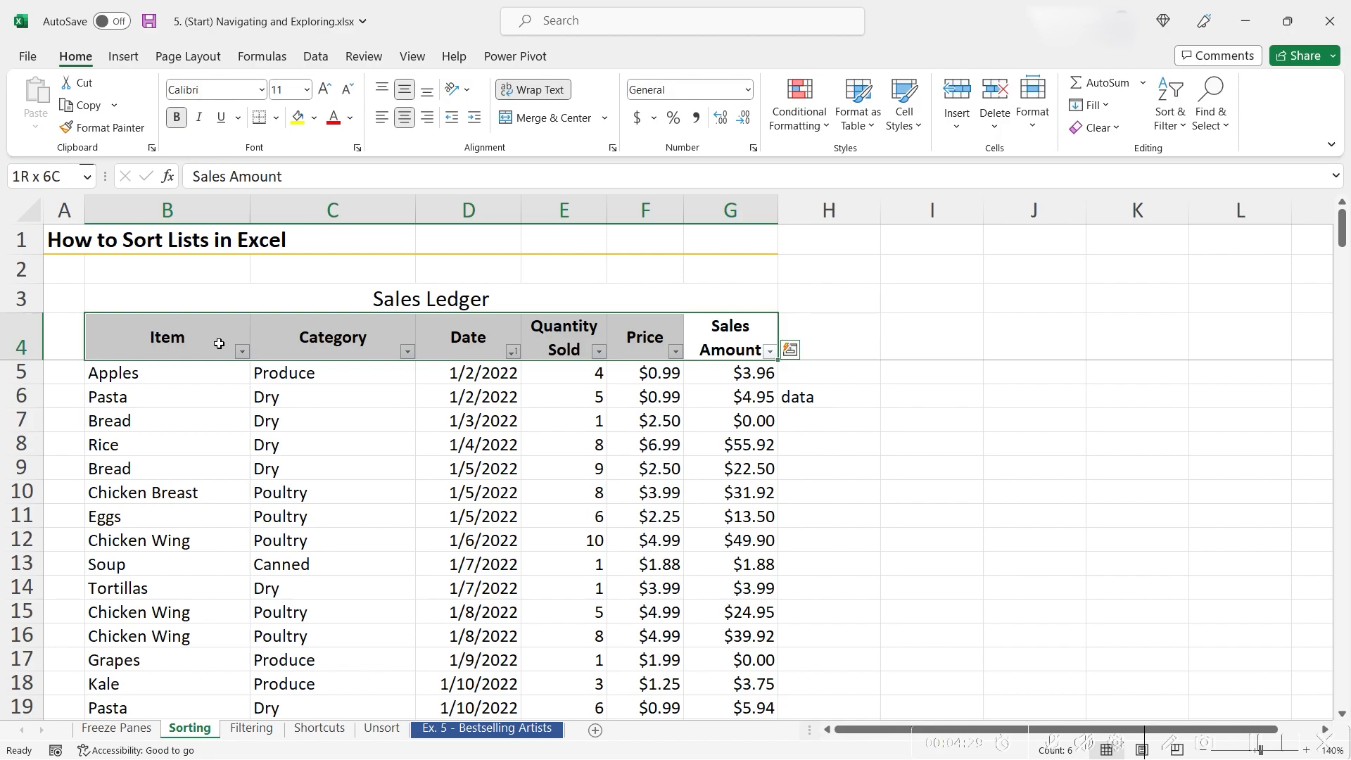
pyautogui.click(220, 342)
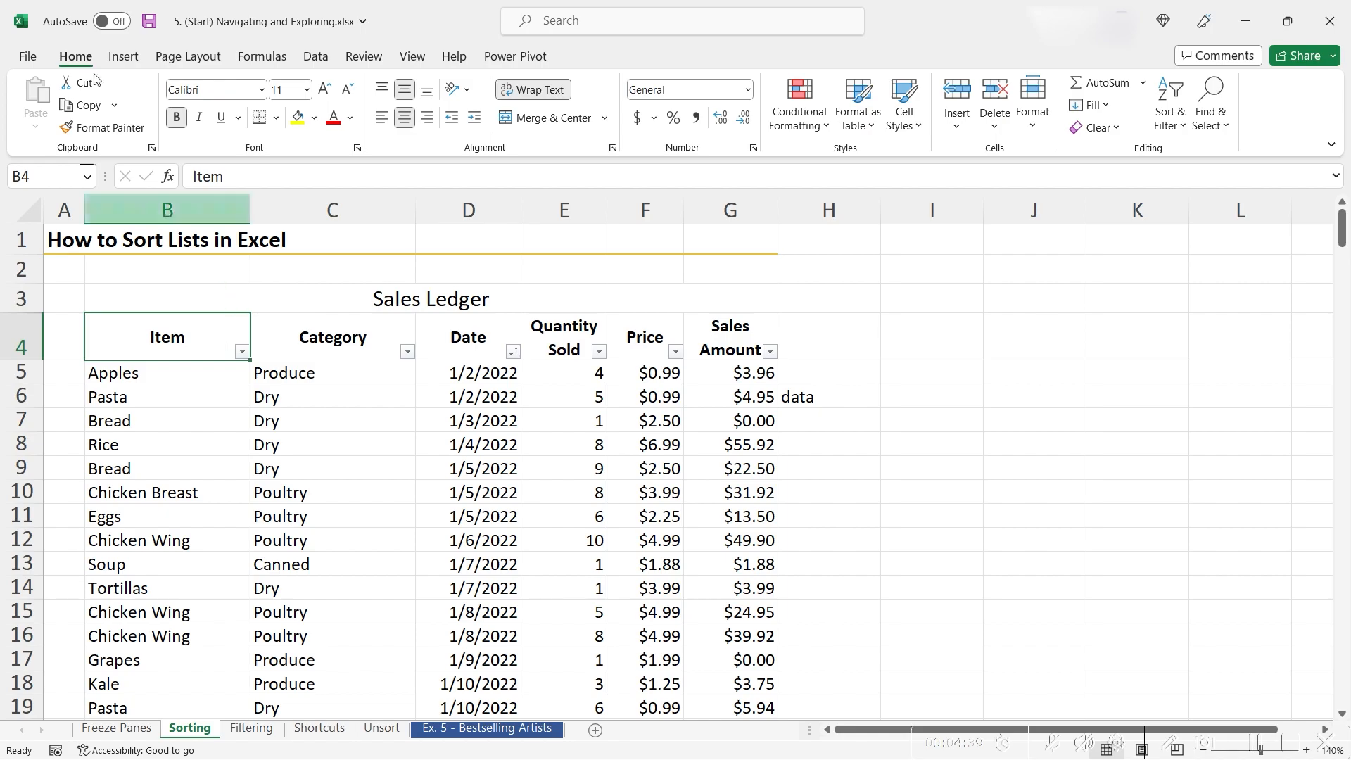
pyautogui.click(241, 351)
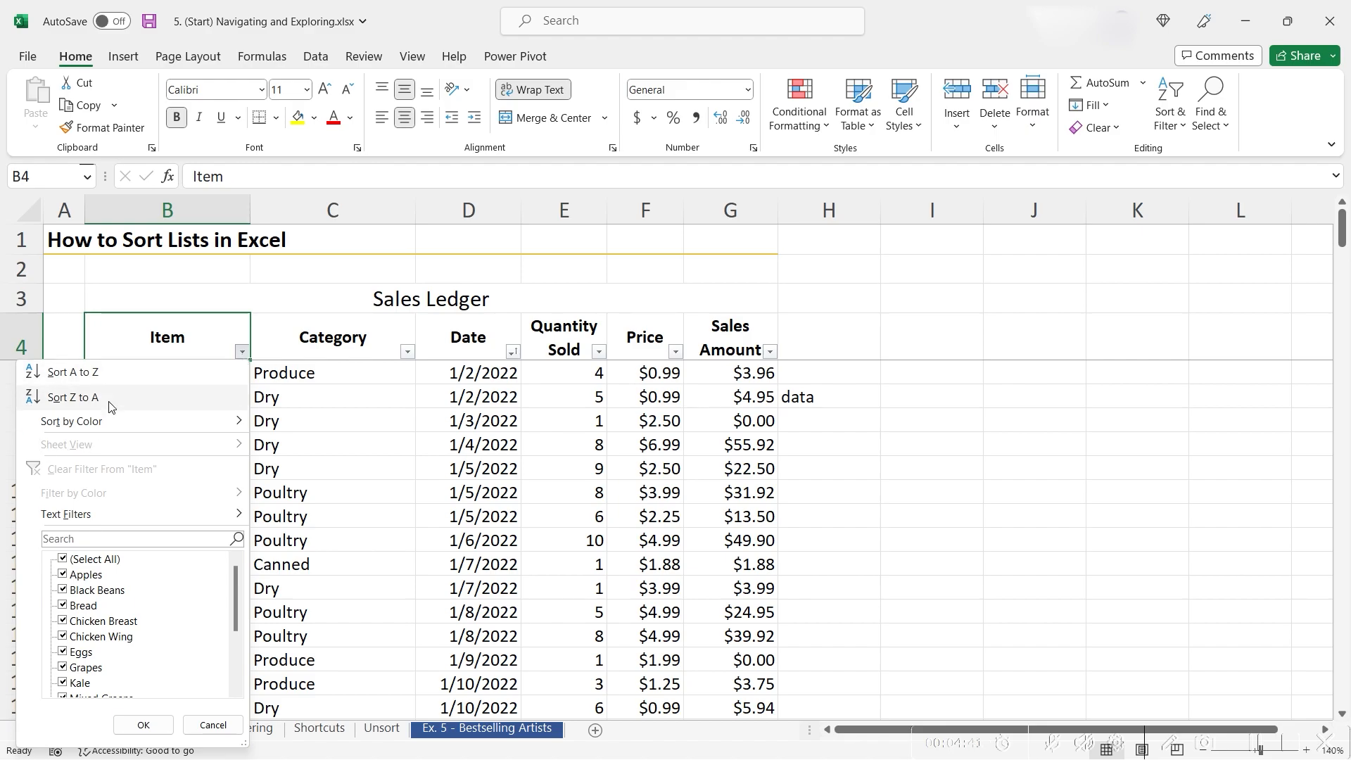
pyautogui.click(246, 350)
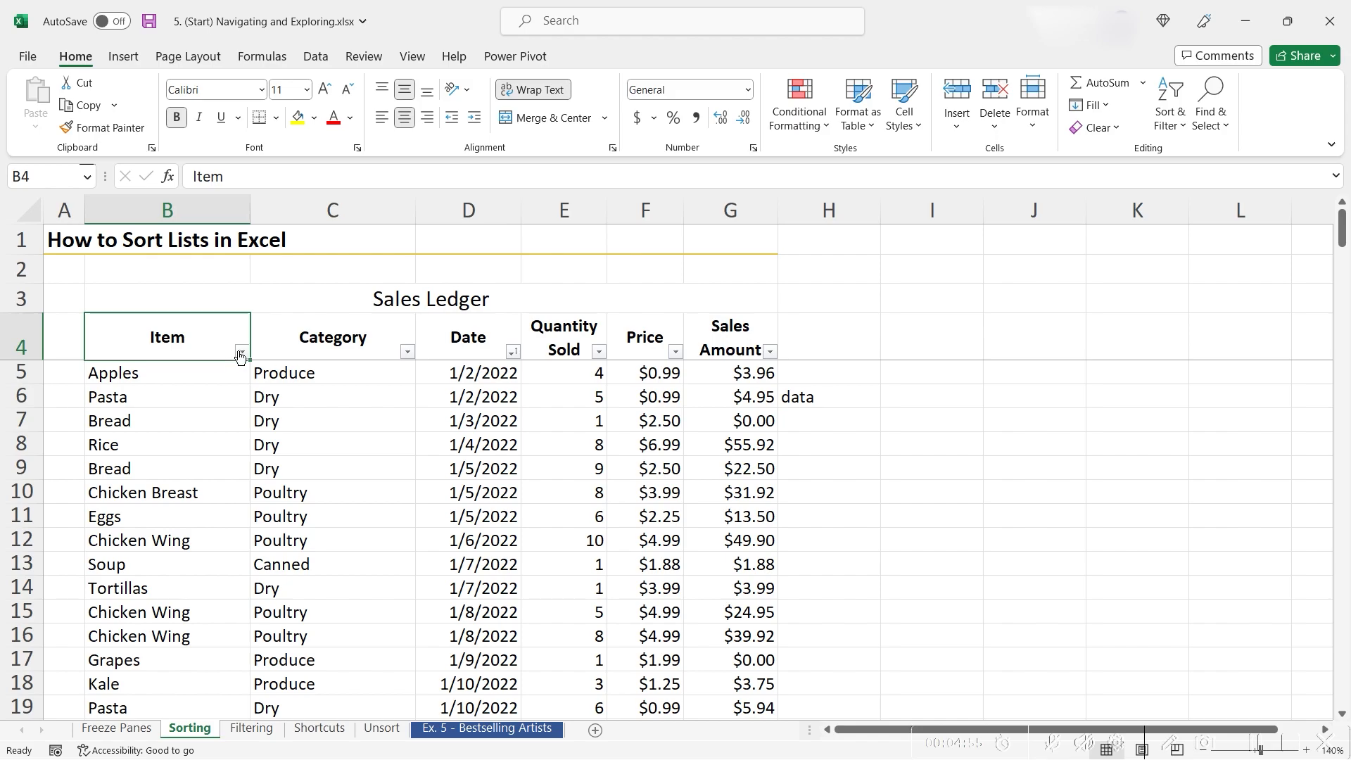
pyautogui.click(240, 353)
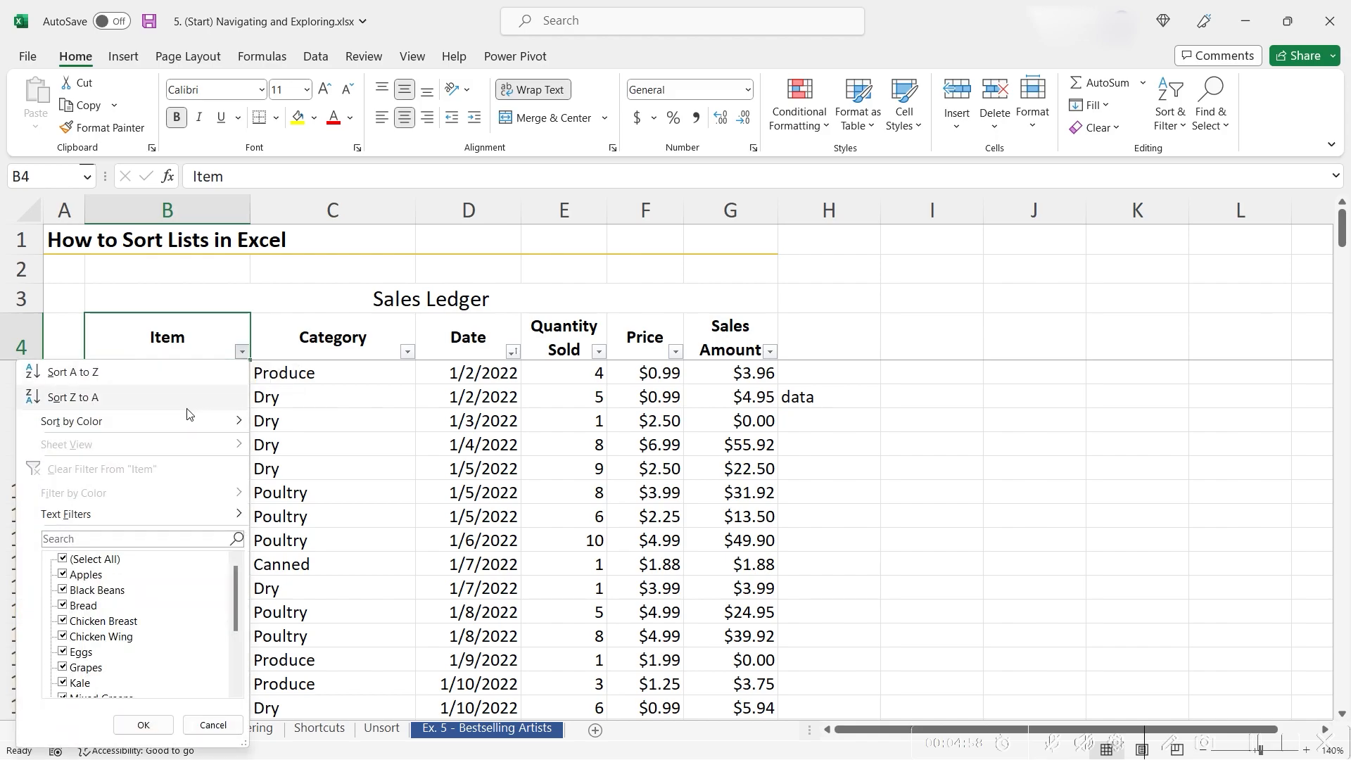
pyautogui.click(513, 352)
pyautogui.click(511, 354)
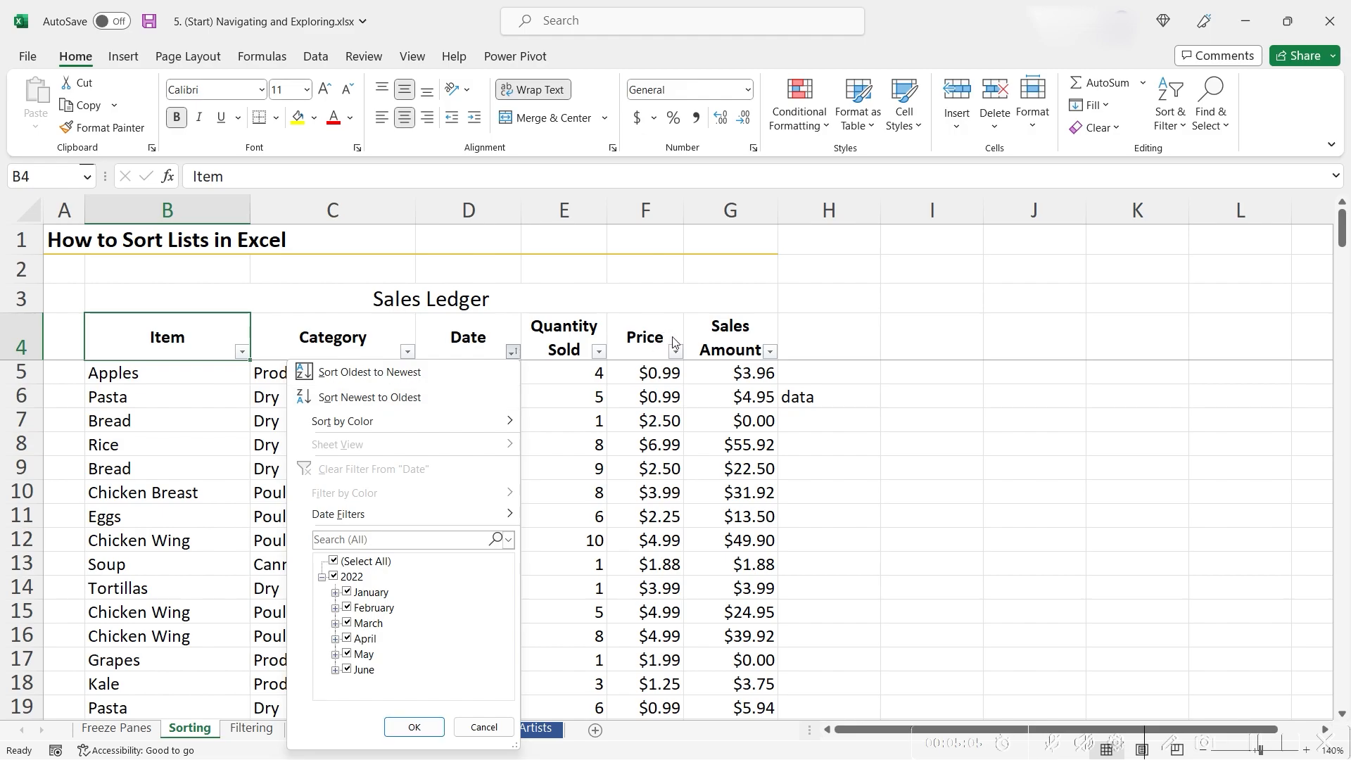
pyautogui.click(676, 360)
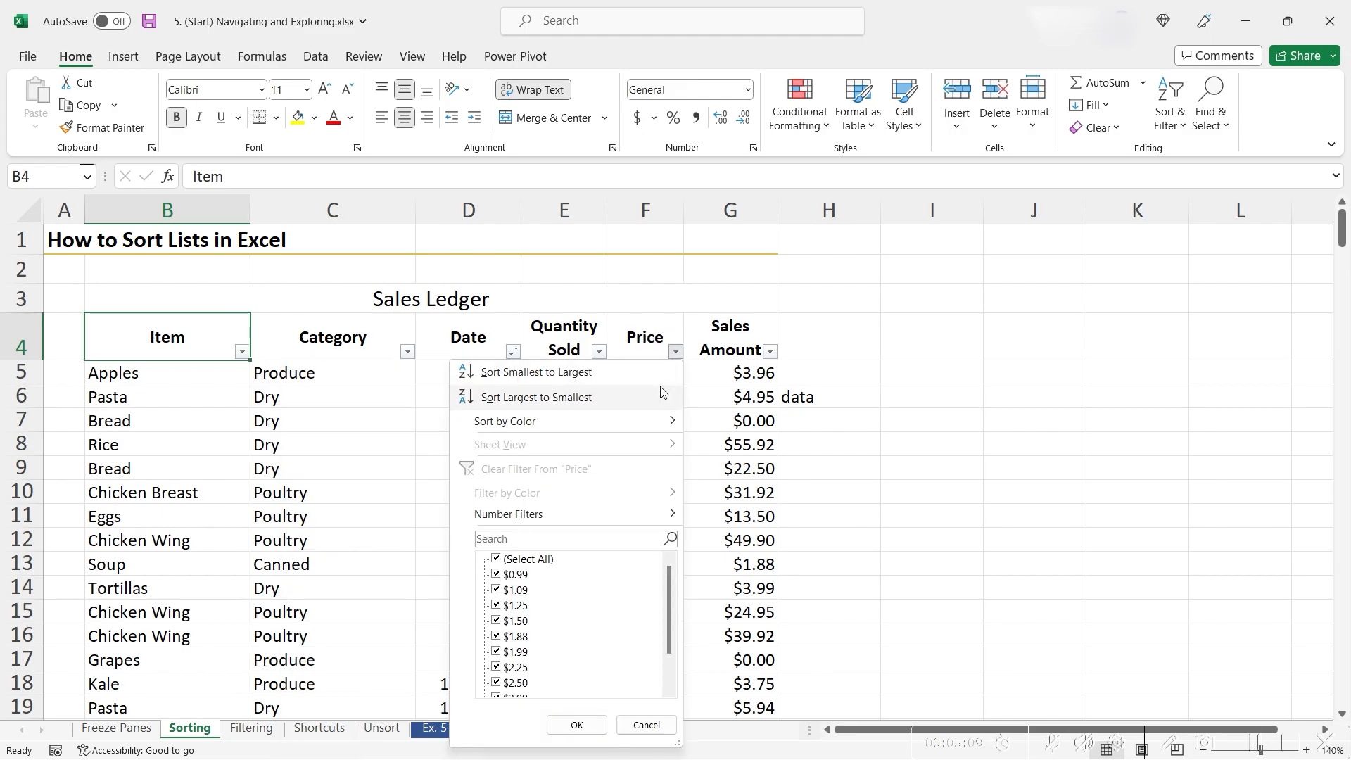
# Step: Sort the ledger by Sales Amount from smallest to largest and check the lowest amounts against their quantities sold
pyautogui.click(770, 351)
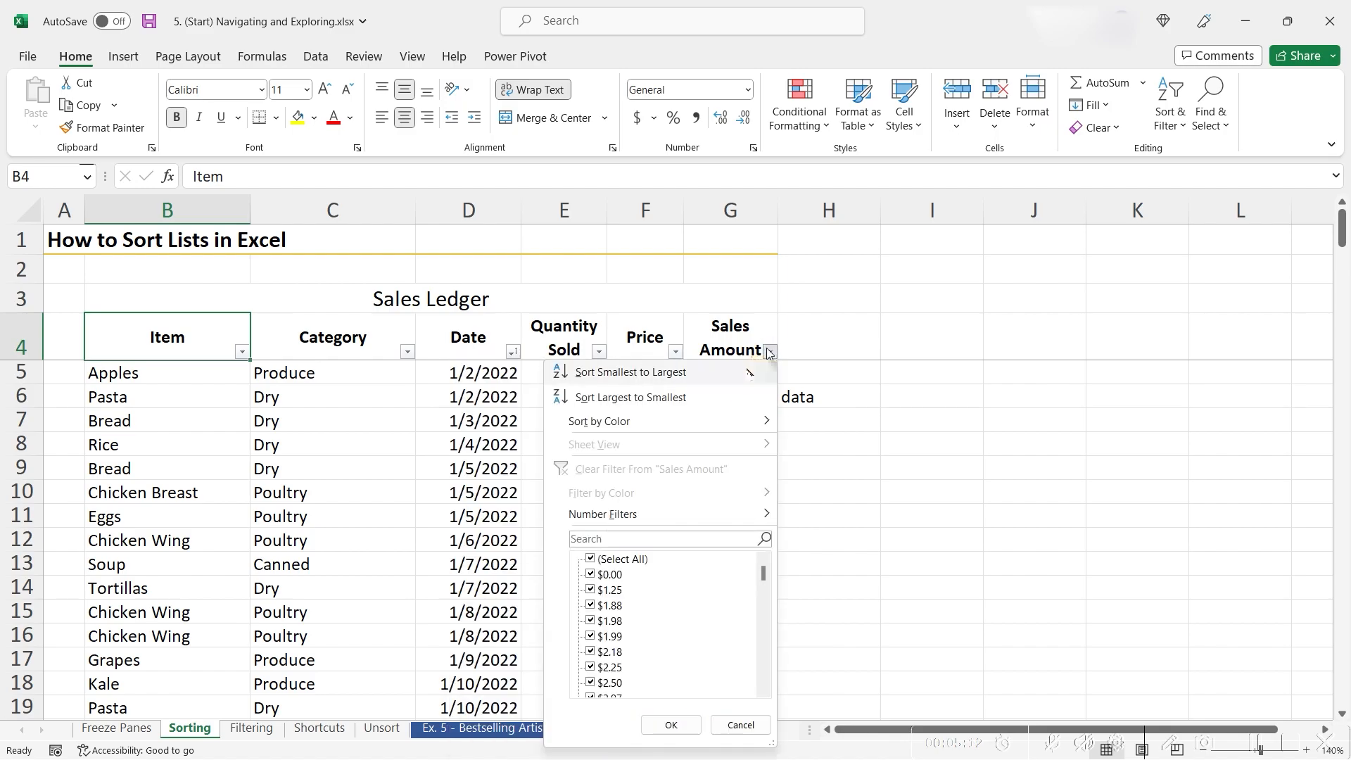
pyautogui.click(747, 373)
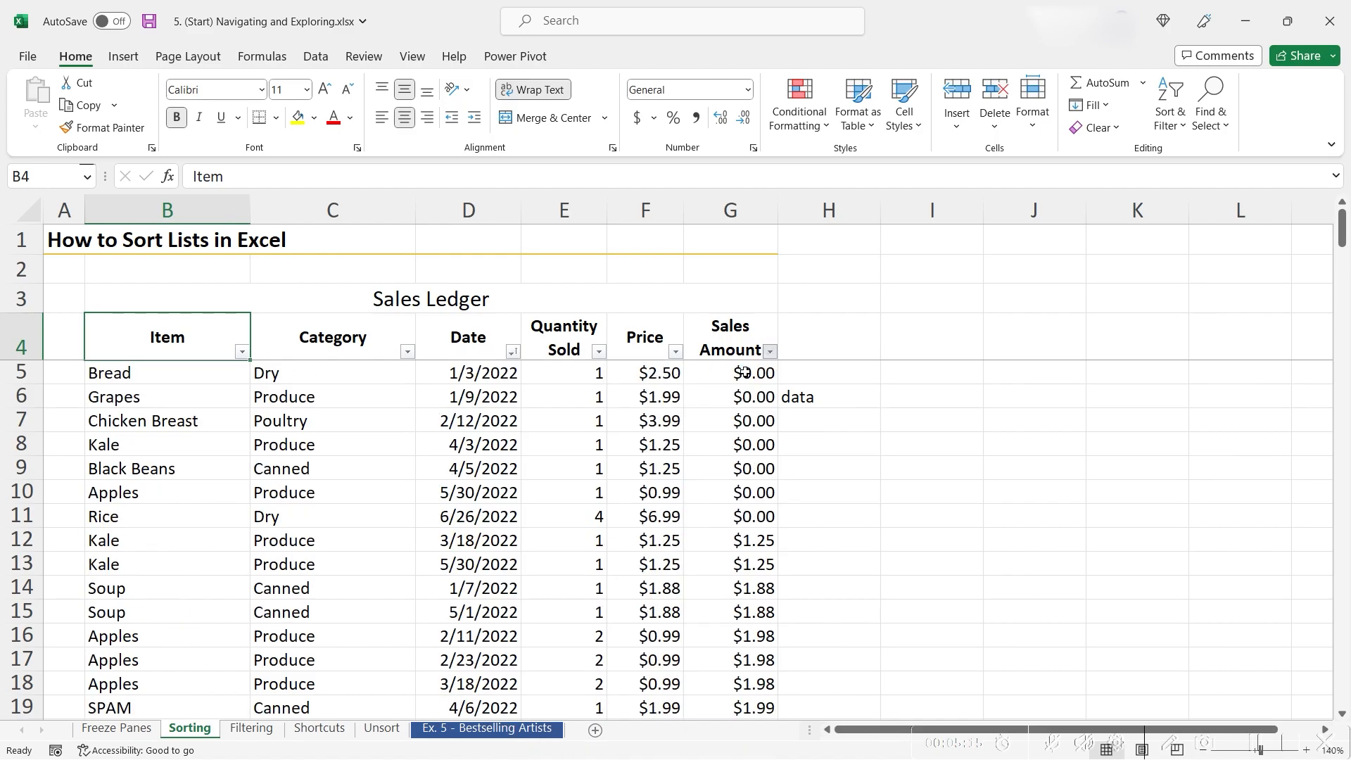
pyautogui.click(756, 373)
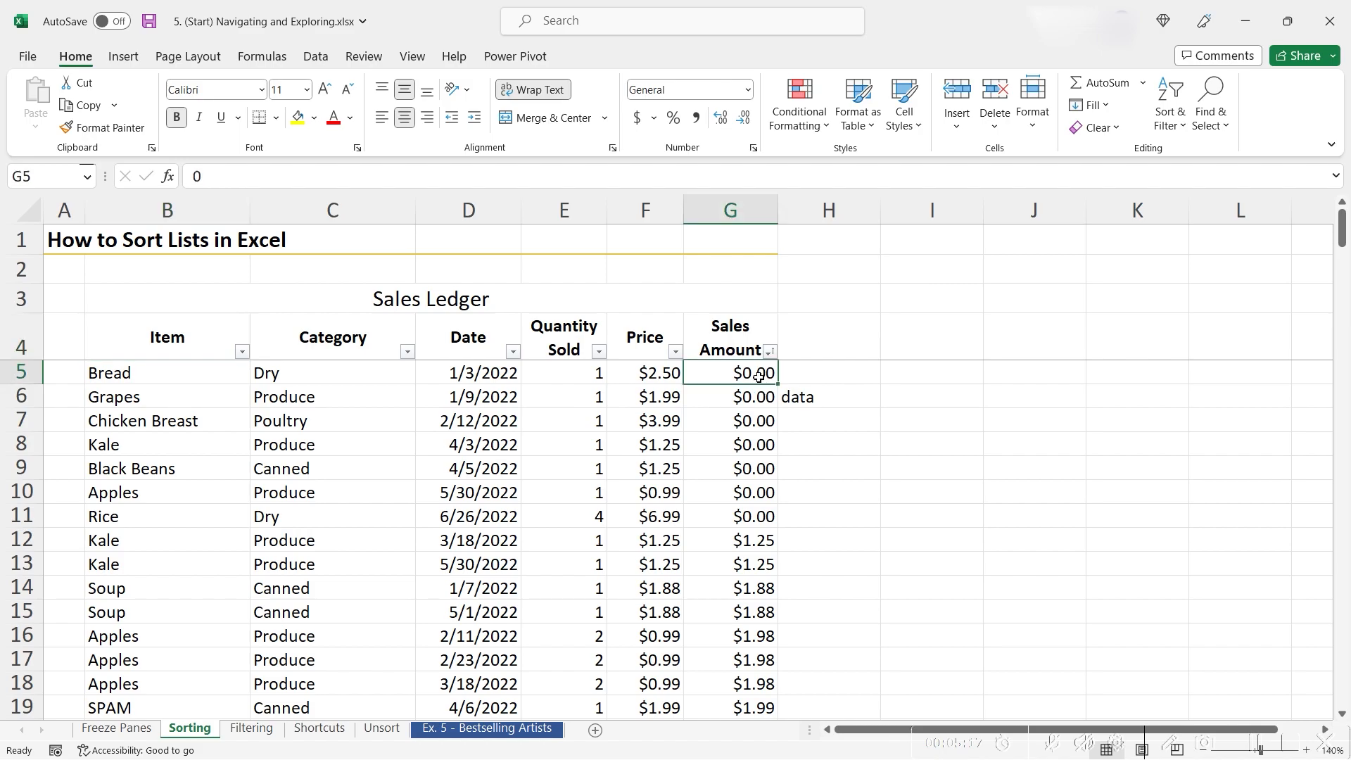
pyautogui.keyDown('shift'); pyautogui.click(745, 513); pyautogui.keyUp('shift')
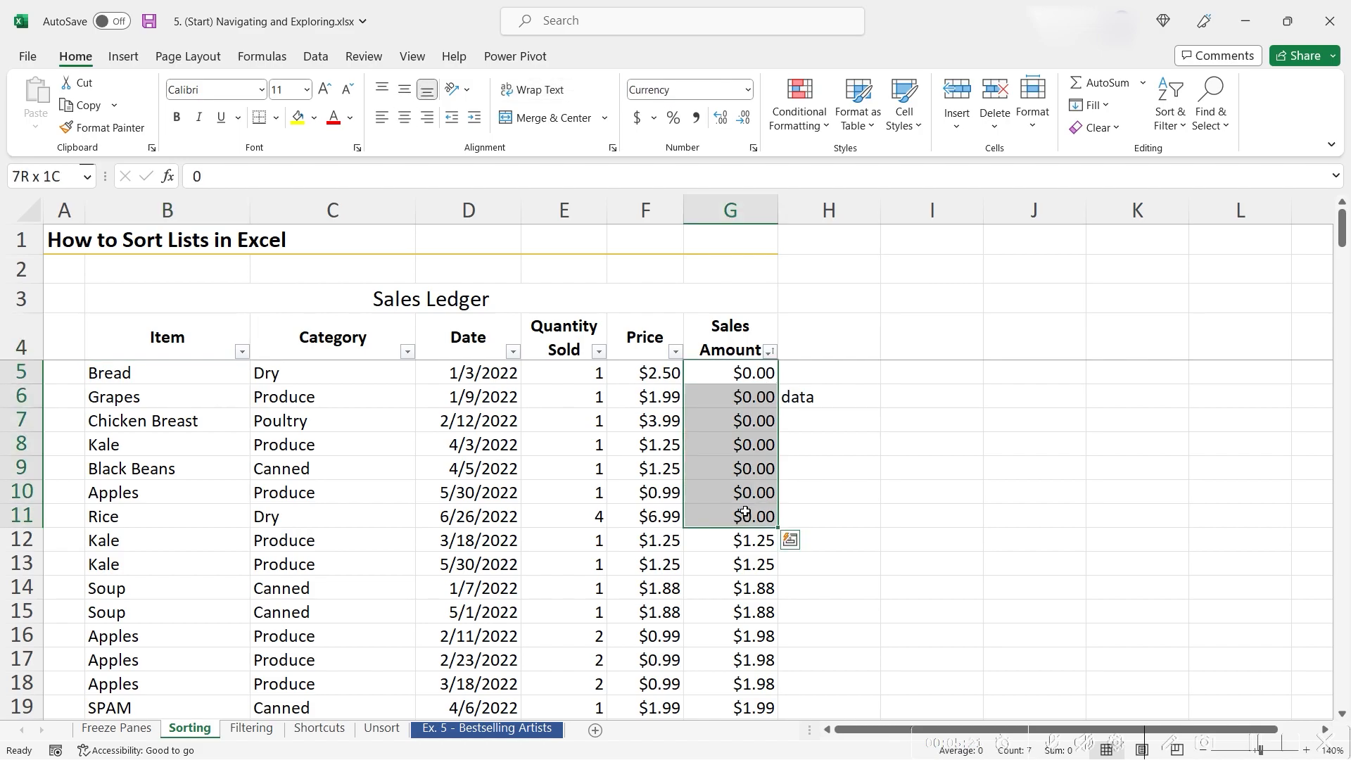
pyautogui.moveTo(563, 372); pyautogui.dragTo(594, 493)
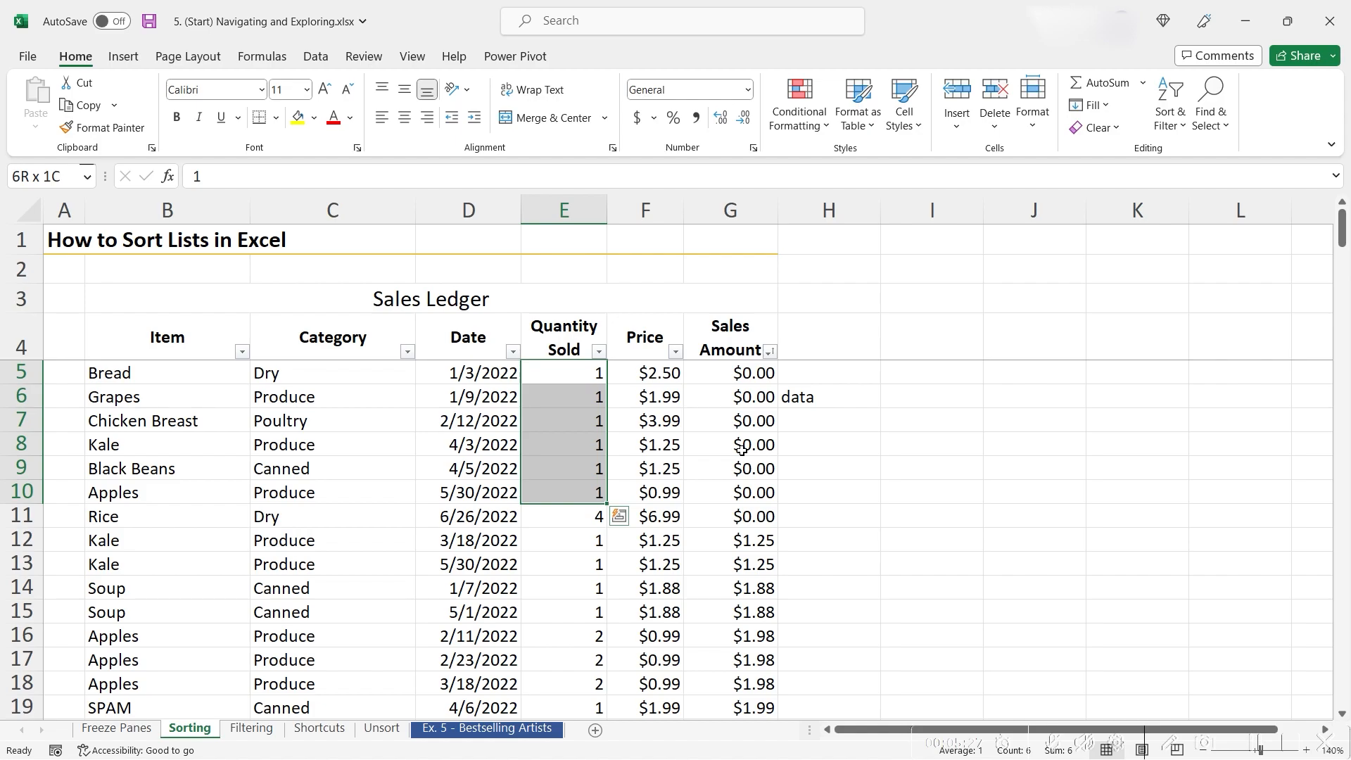
pyautogui.click(762, 376)
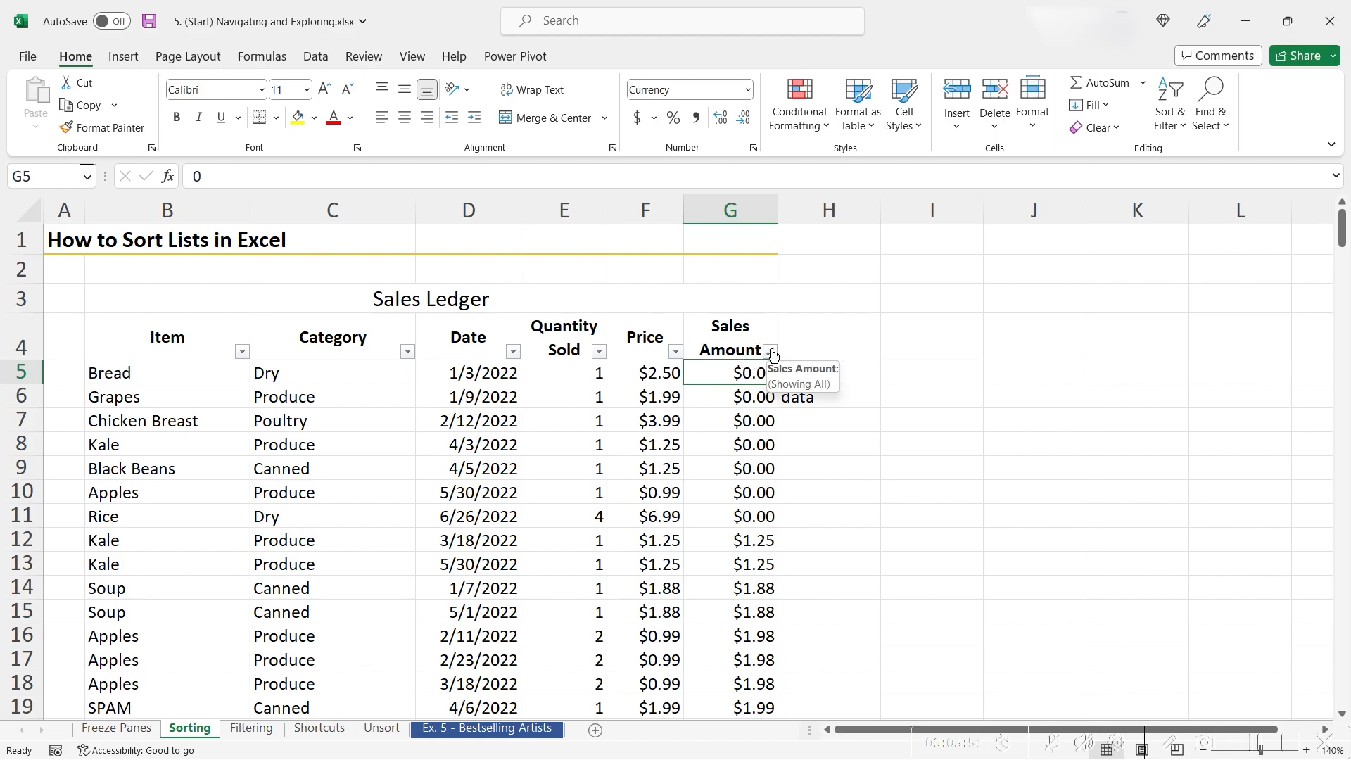
# Step: Sort the ledger by Sales Amount from largest to smallest, followed by Category from A to Z
pyautogui.click(772, 352)
pyautogui.click(721, 391)
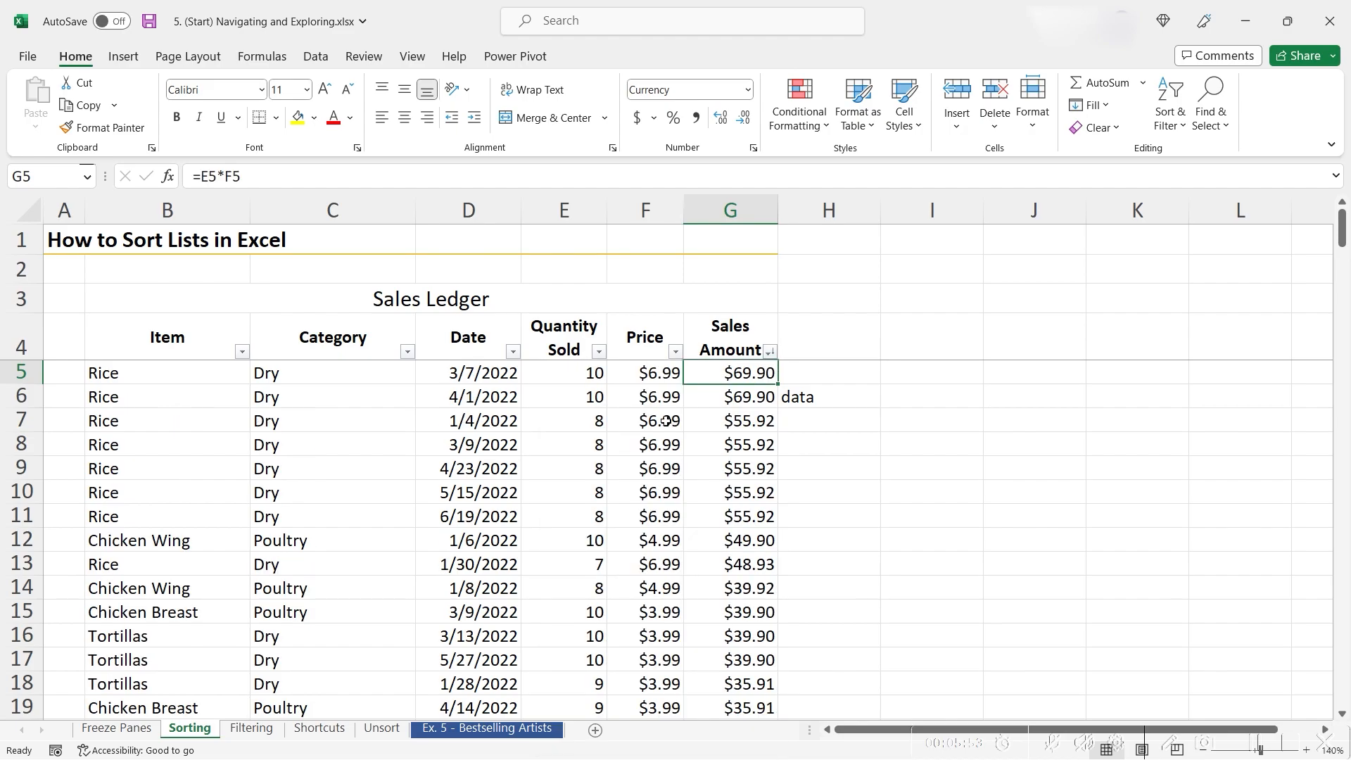
pyautogui.click(408, 352)
pyautogui.click(375, 376)
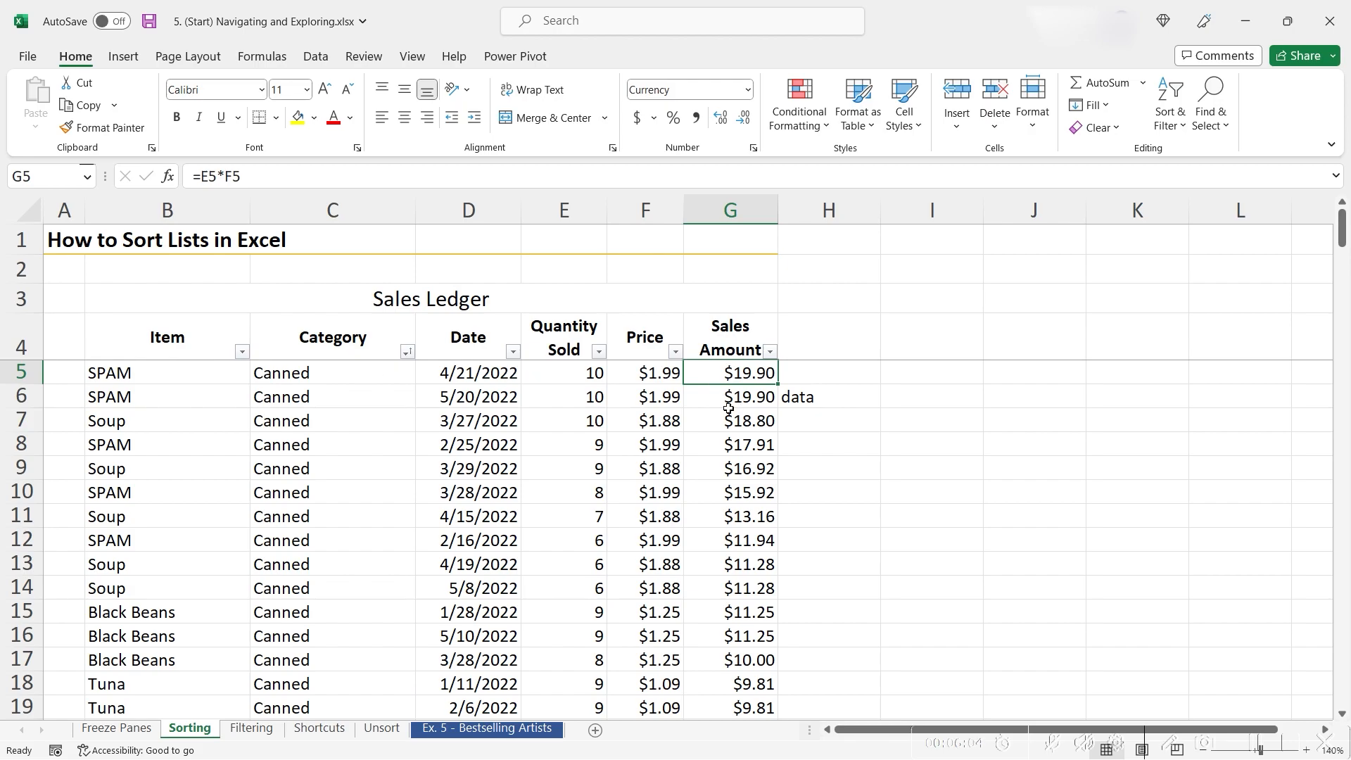
# Step: Examine how the Sales Amount values are ordered within the Canned and Dry categories
pyautogui.keyDown('shift'); pyautogui.click(751, 461); pyautogui.keyUp('shift')
pyautogui.scroll(-3, 332, 420)
pyautogui.scroll(3, 332, 420)
pyautogui.click(338, 375)
pyautogui.click(692, 380)
pyautogui.keyDown('shift'); pyautogui.click(751, 492); pyautogui.keyUp('shift')
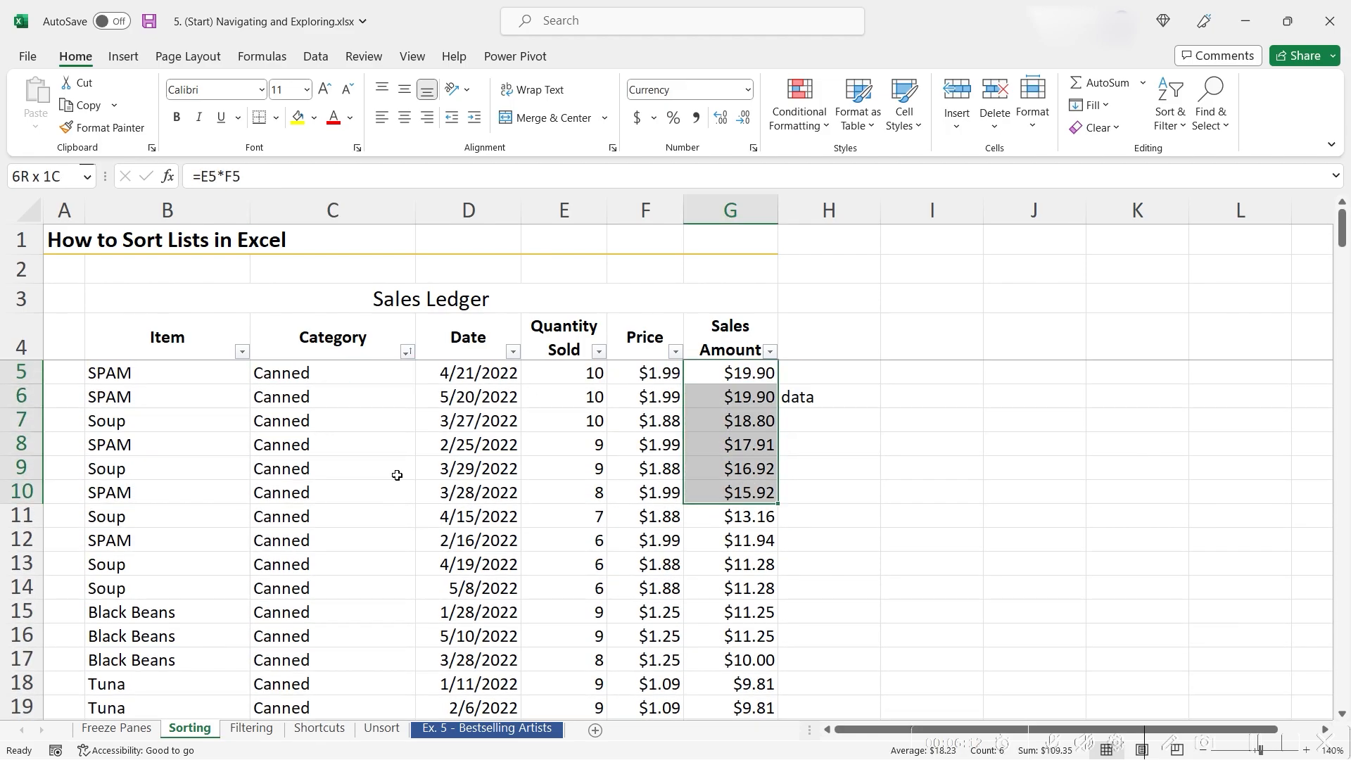
pyautogui.scroll(-16, 395, 473)
pyautogui.click(344, 401)
pyautogui.scroll(1, 338, 398)
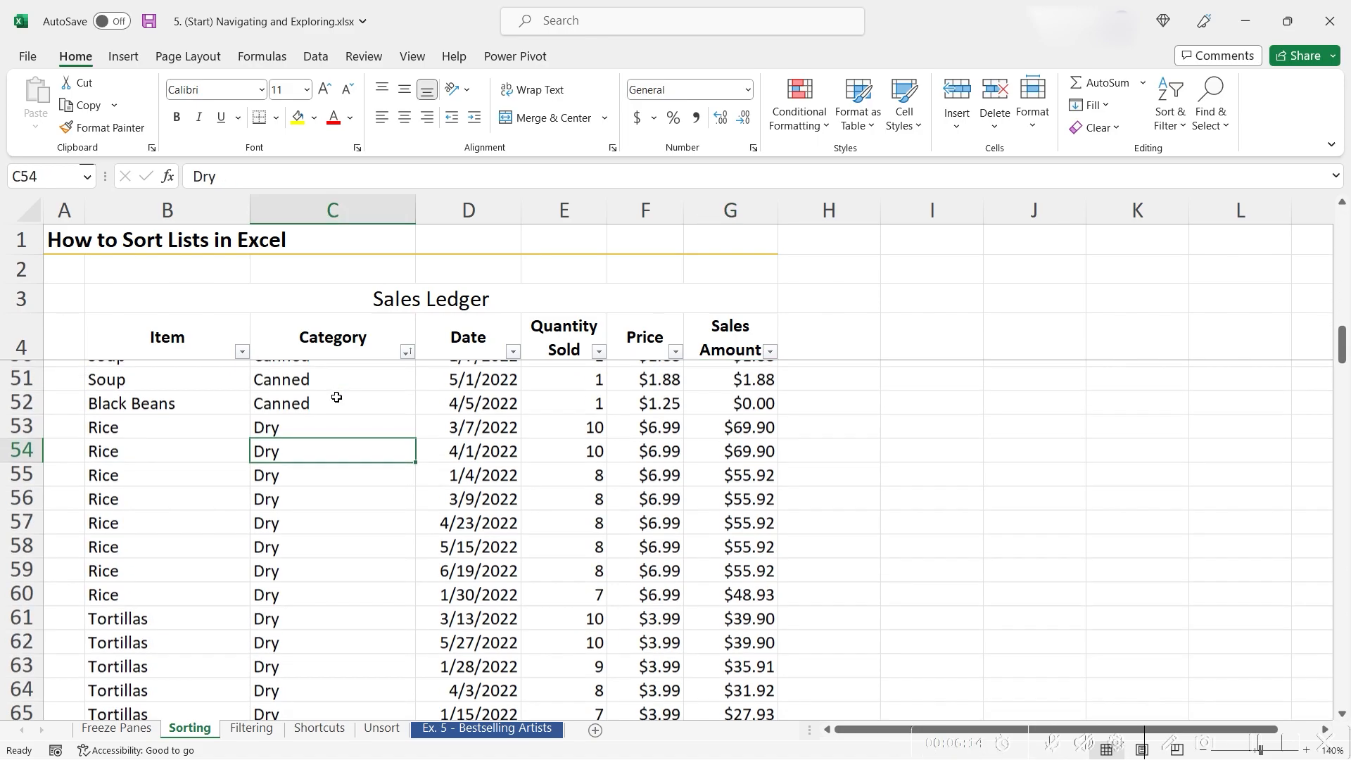
pyautogui.click(712, 443)
pyautogui.keyDown('shift'); pyautogui.click(748, 567); pyautogui.keyUp('shift')
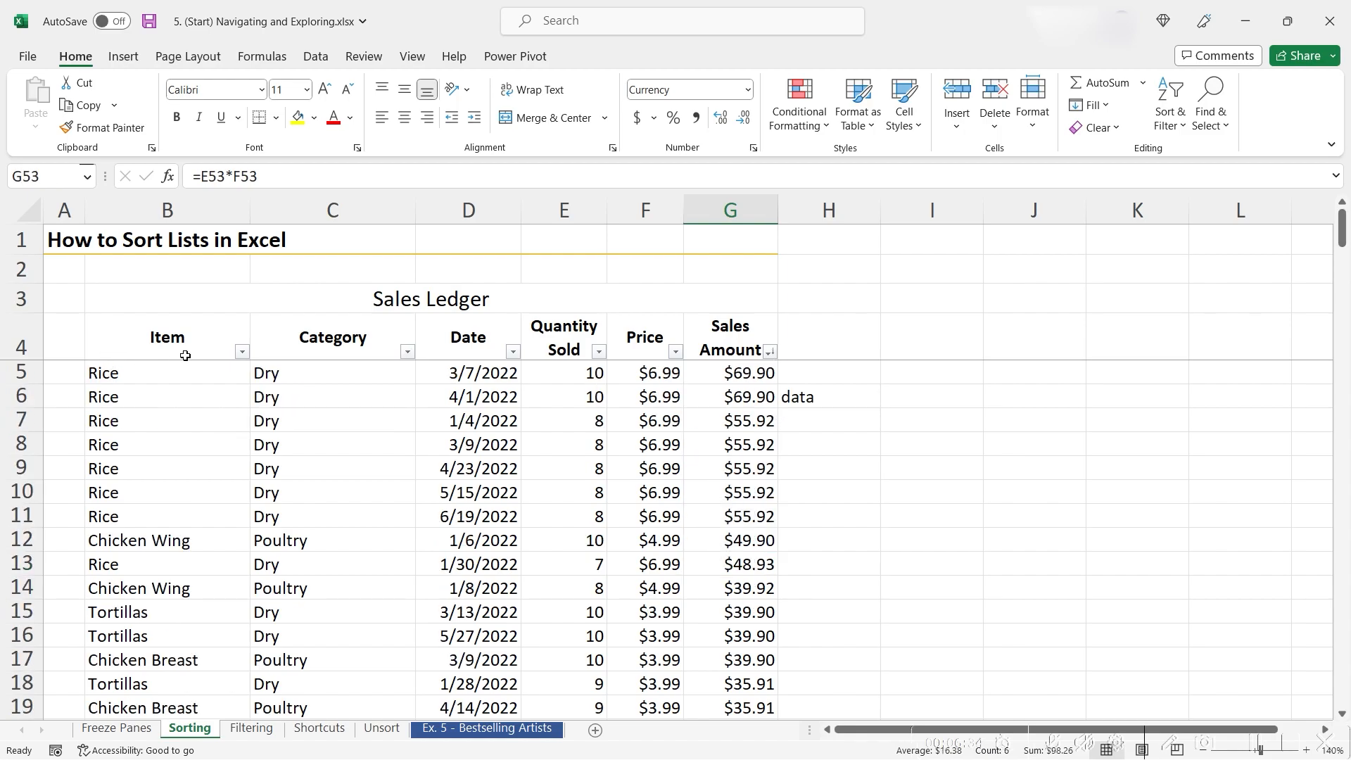
# Step: Sort the ledger by Item from A to Z and check the order of the Apples sales amounts in G5:G18
pyautogui.click(241, 351)
pyautogui.click(190, 379)
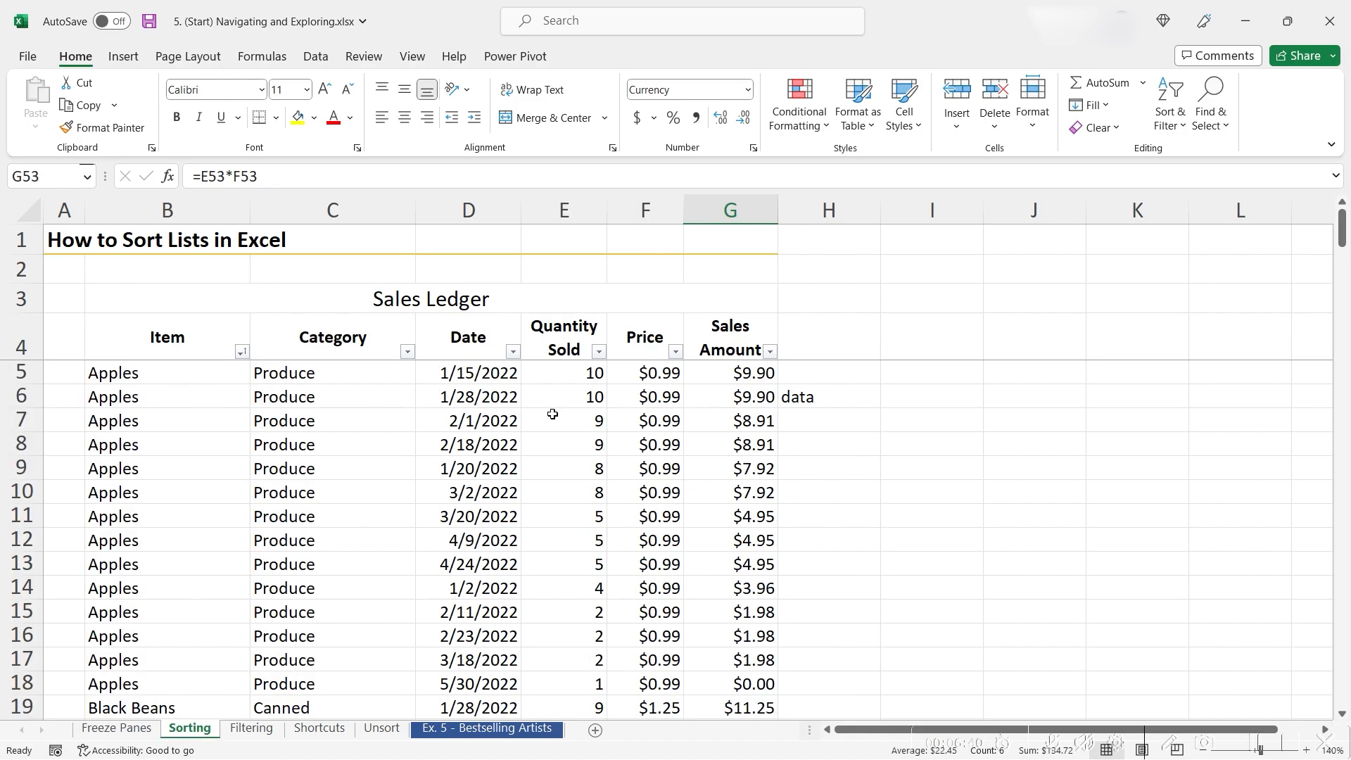
pyautogui.click(710, 378)
pyautogui.keyDown('shift'); pyautogui.click(744, 497); pyautogui.keyUp('shift')
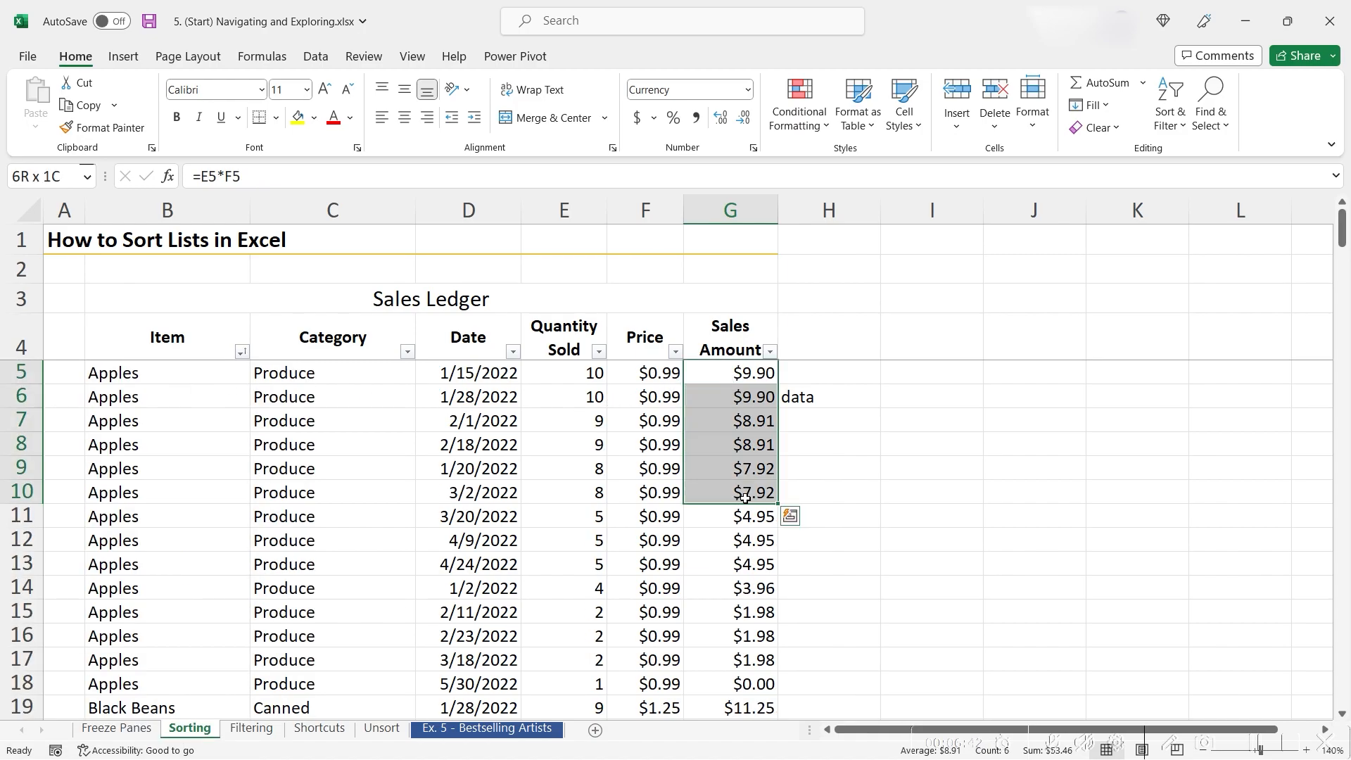
pyautogui.click(127, 378)
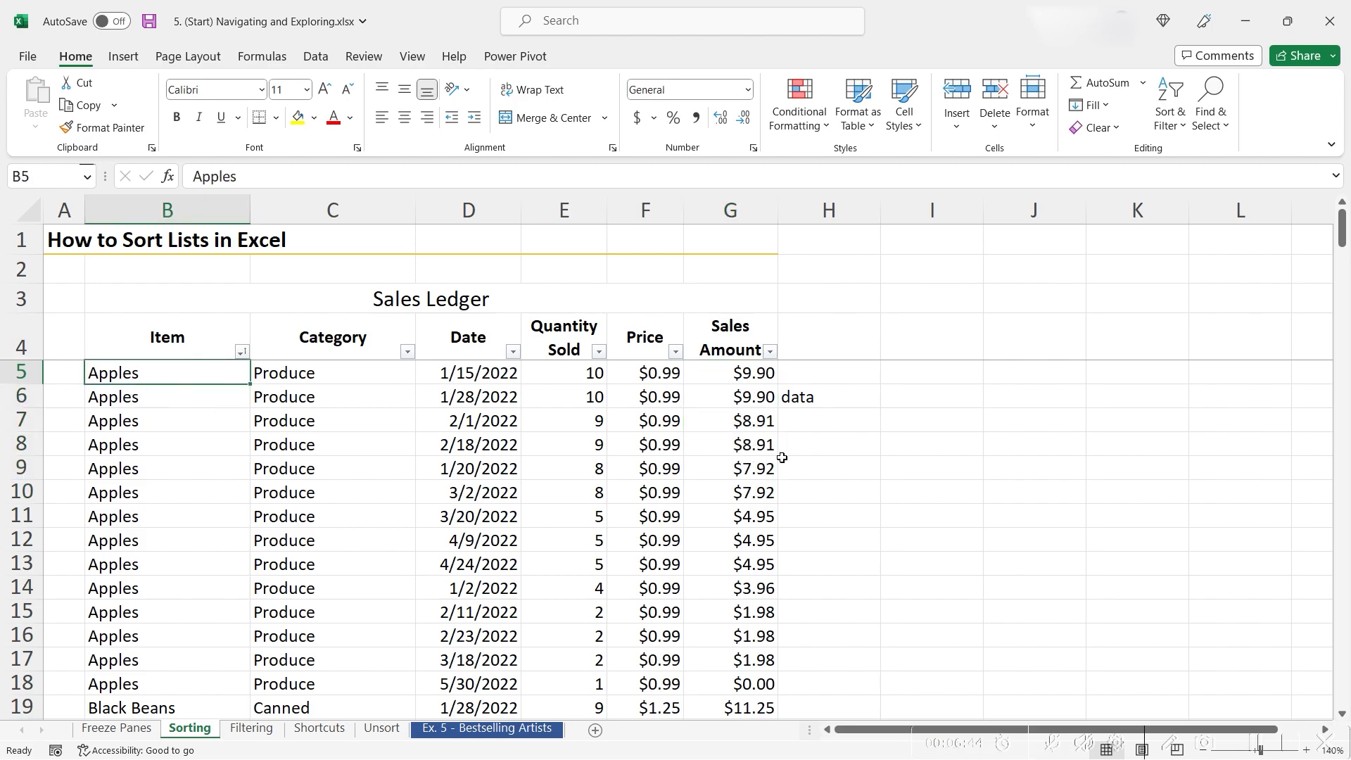
pyautogui.click(749, 375)
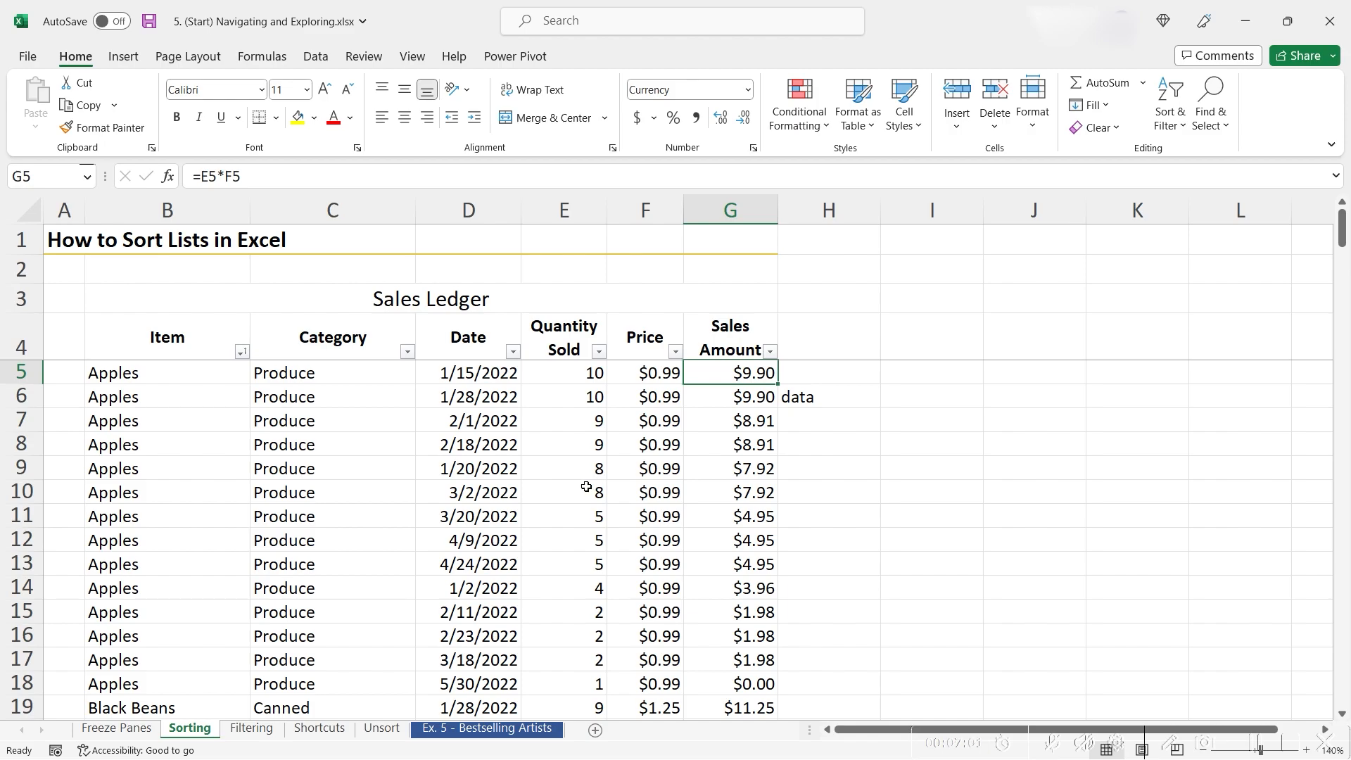
pyautogui.click(209, 338)
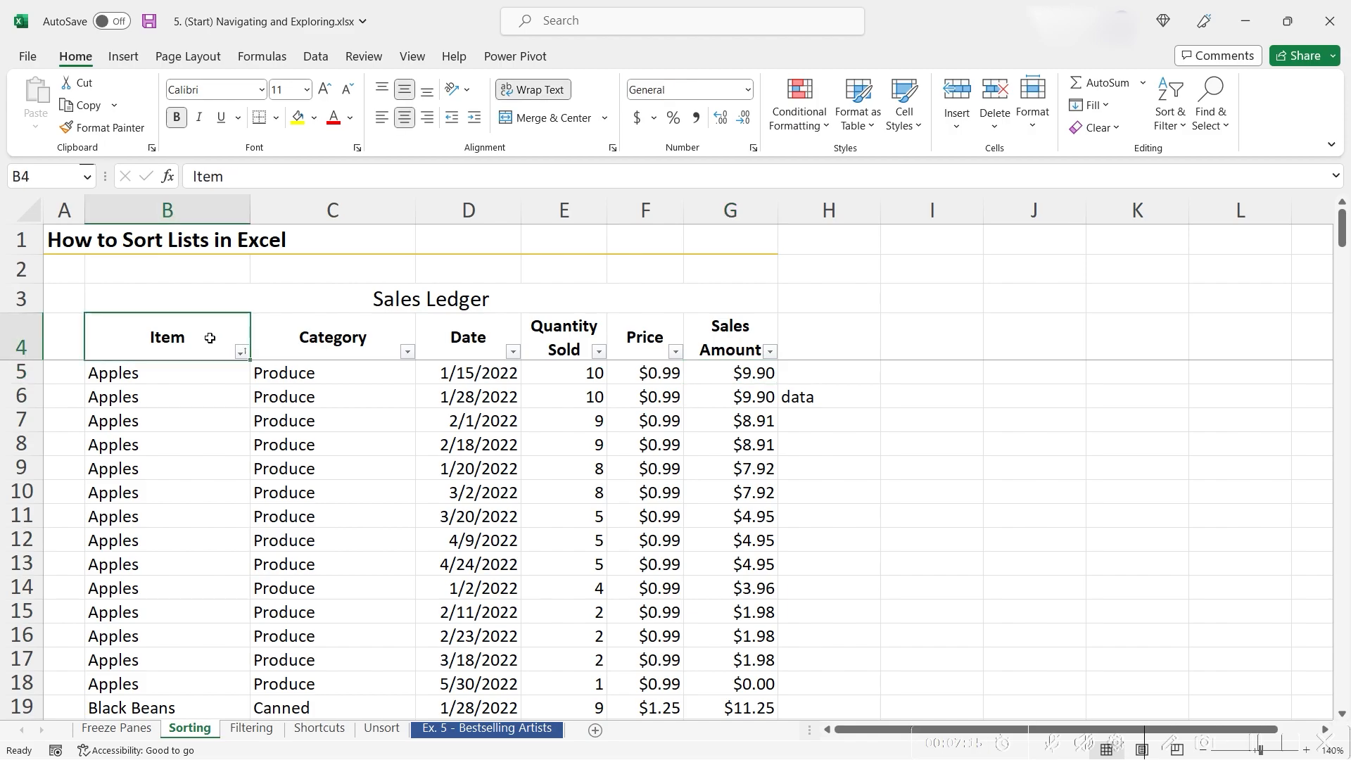
pyautogui.click(726, 343)
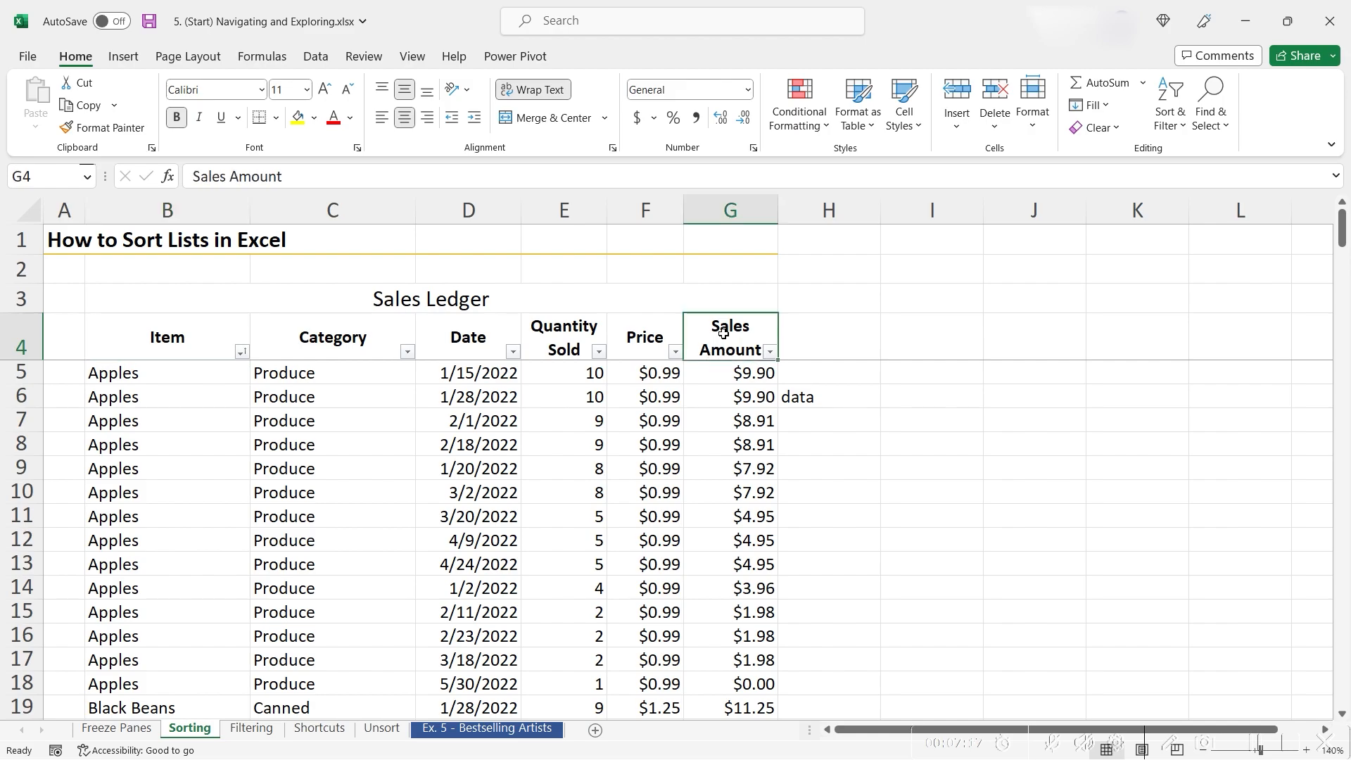
pyautogui.click(185, 346)
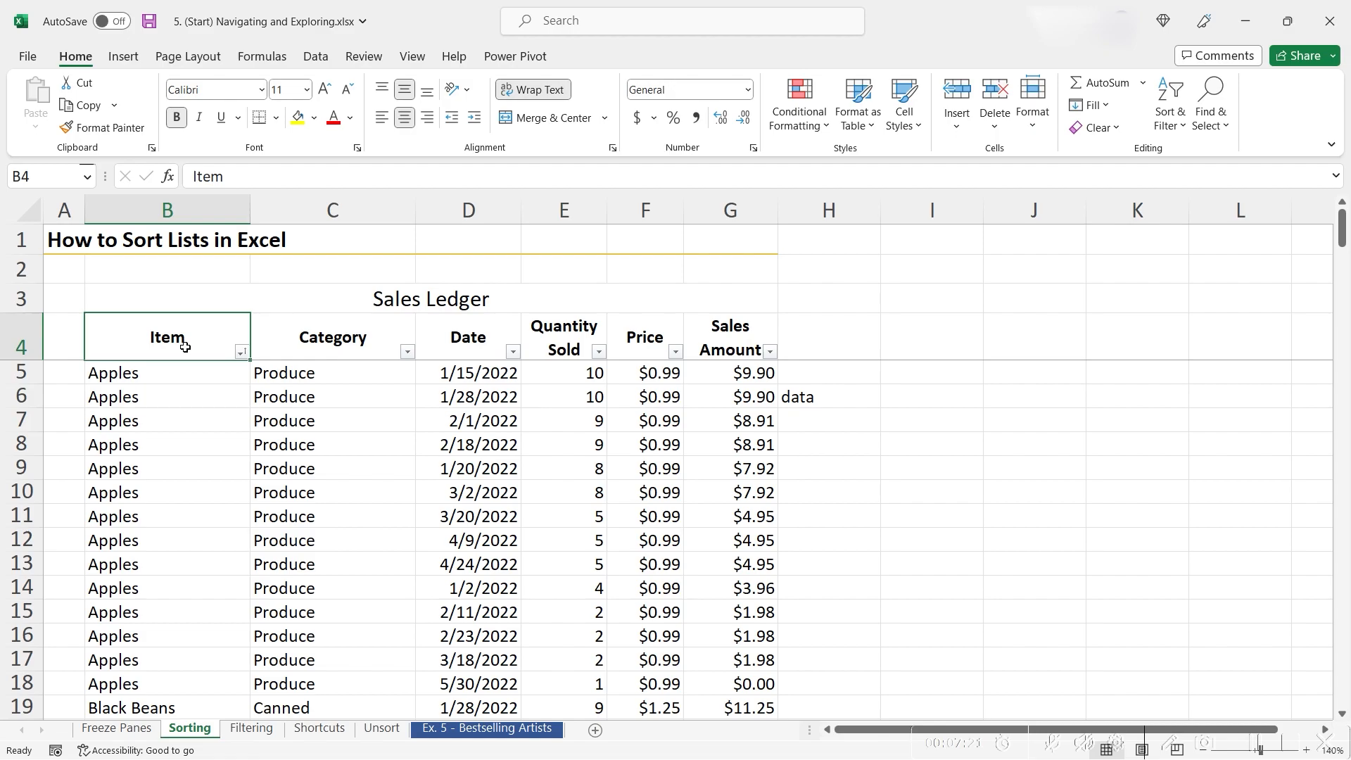
pyautogui.click(752, 370)
pyautogui.moveTo(752, 370); pyautogui.dragTo(757, 674)
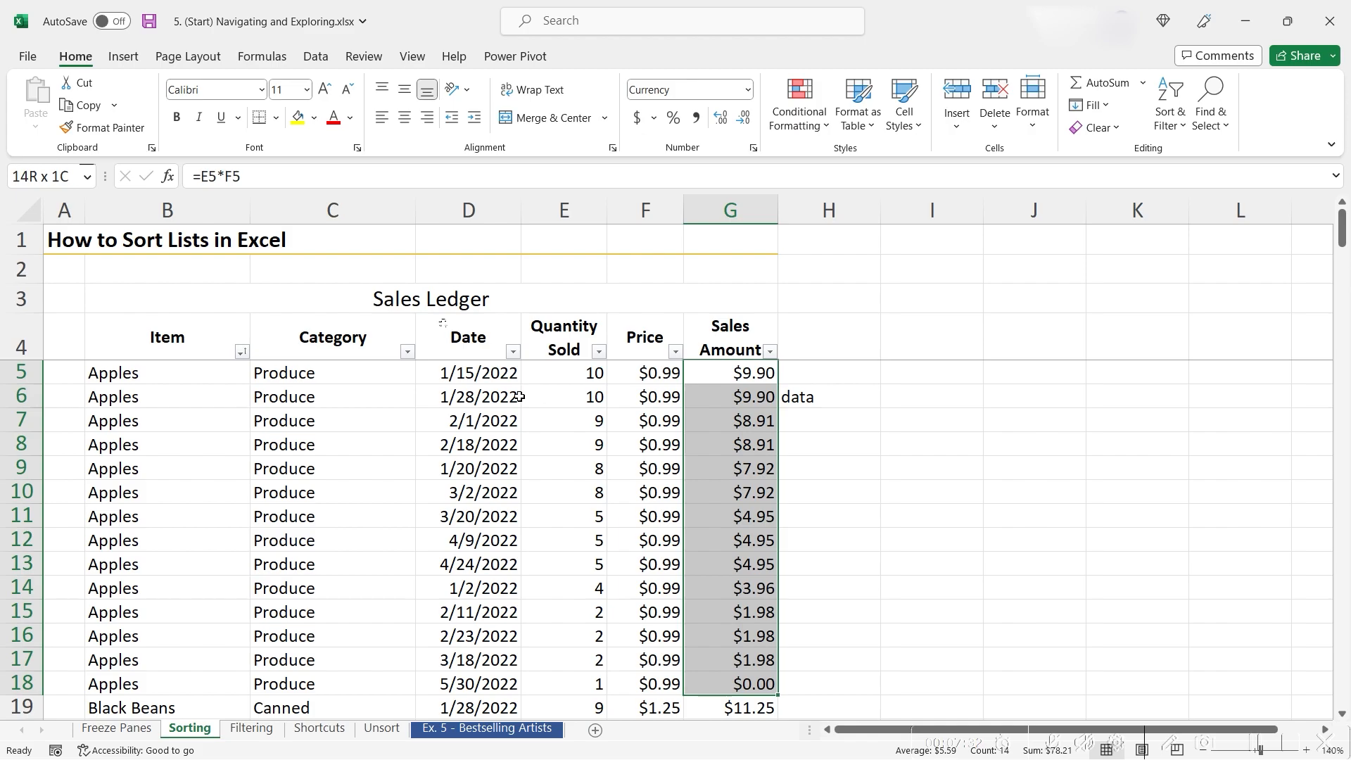
# Step: Review the sort and filter options of the Category column without changing them
pyautogui.click(351, 338)
pyautogui.click(345, 199)
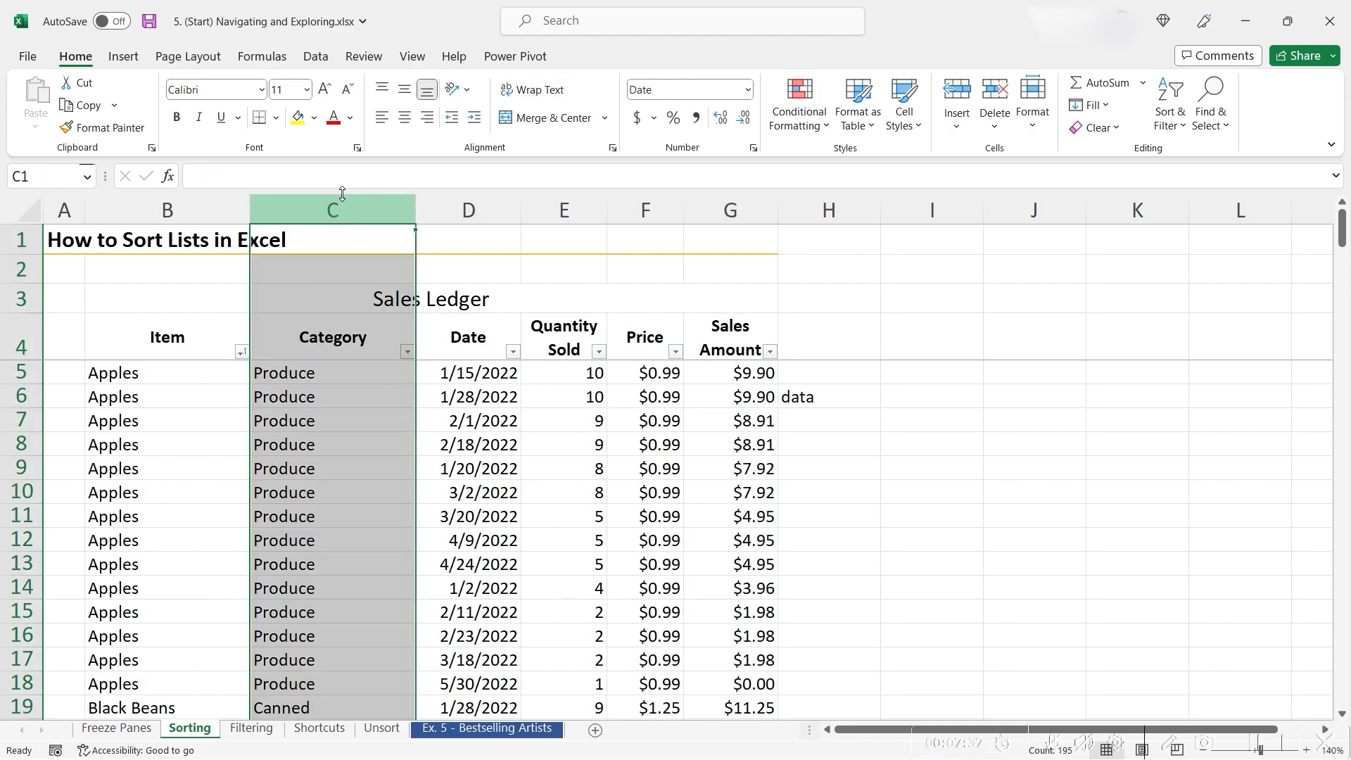
pyautogui.click(332, 336)
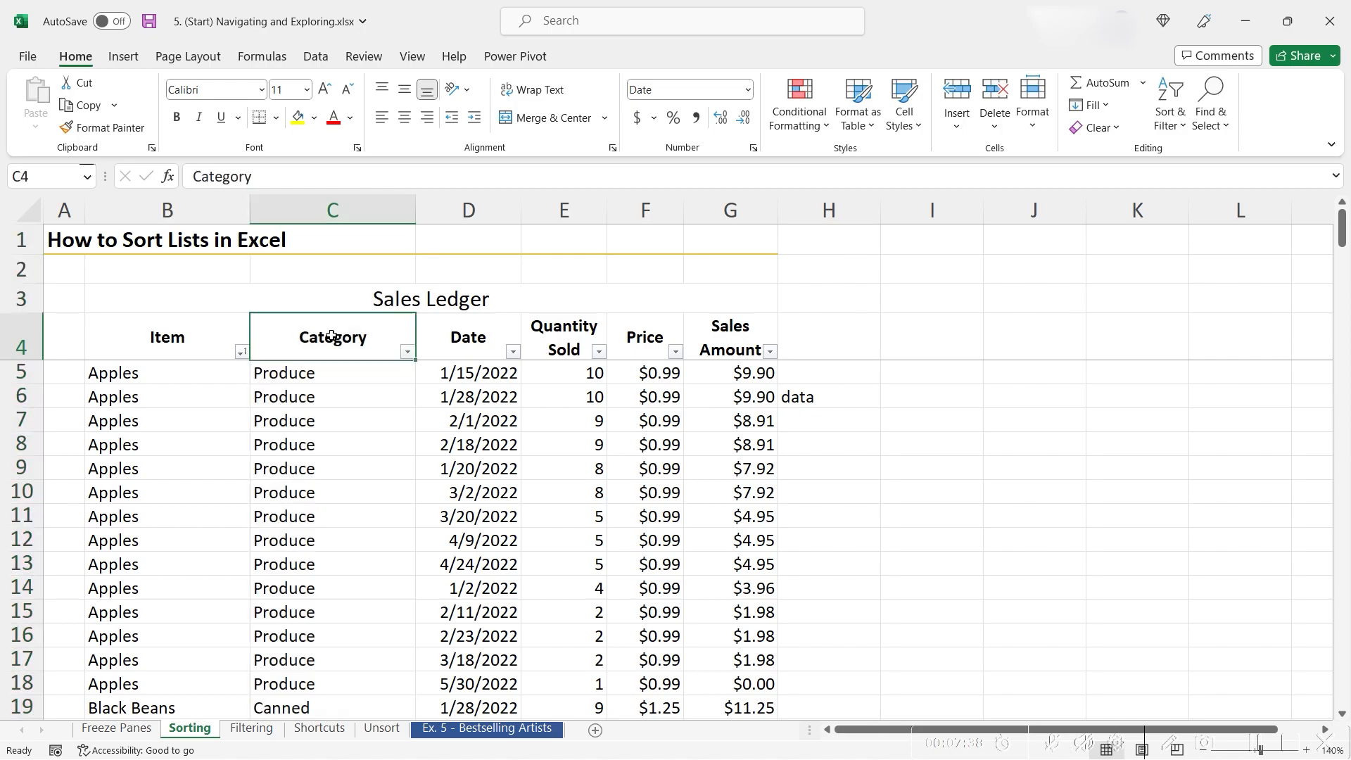
pyautogui.click(407, 351)
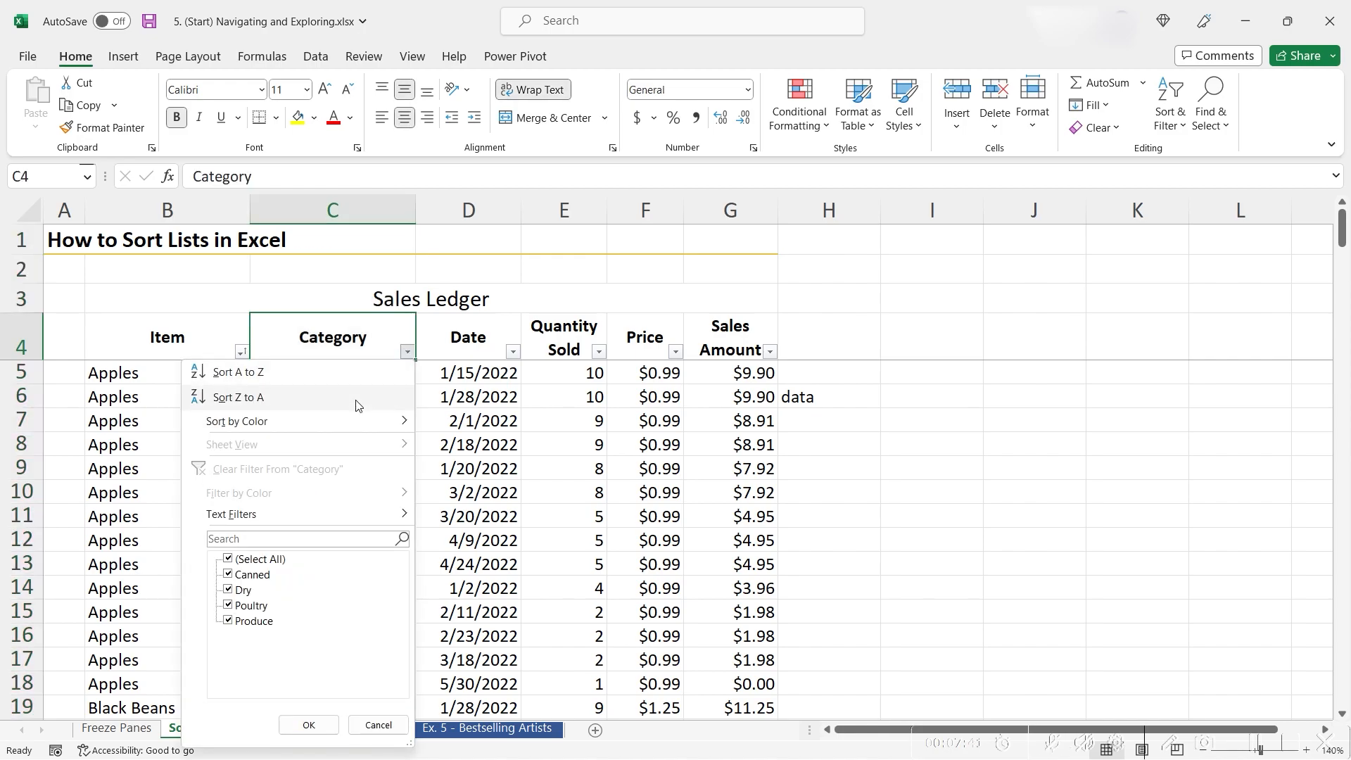
pyautogui.click(308, 725)
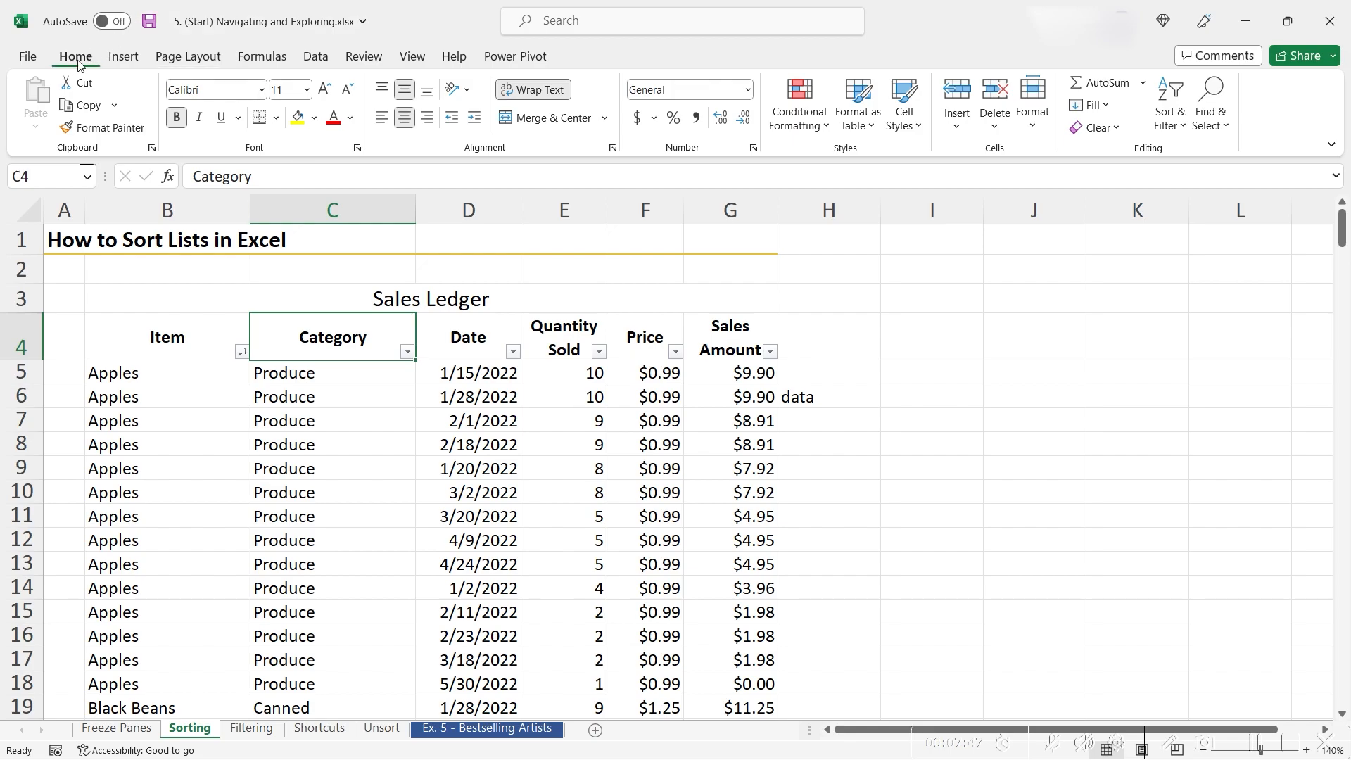
# Step: Start a custom sort of the ledger by Category, sorting on Cell Values
pyautogui.click(1166, 126)
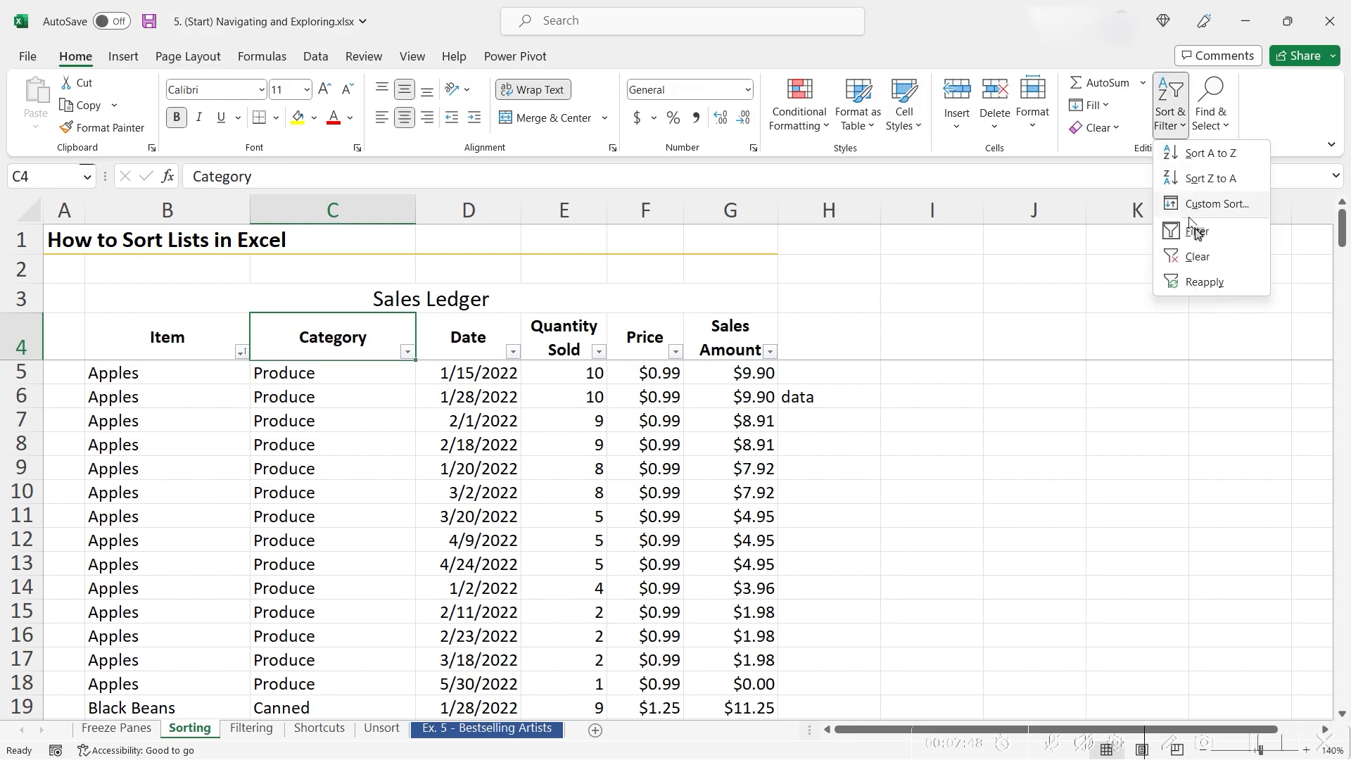
pyautogui.click(1207, 204)
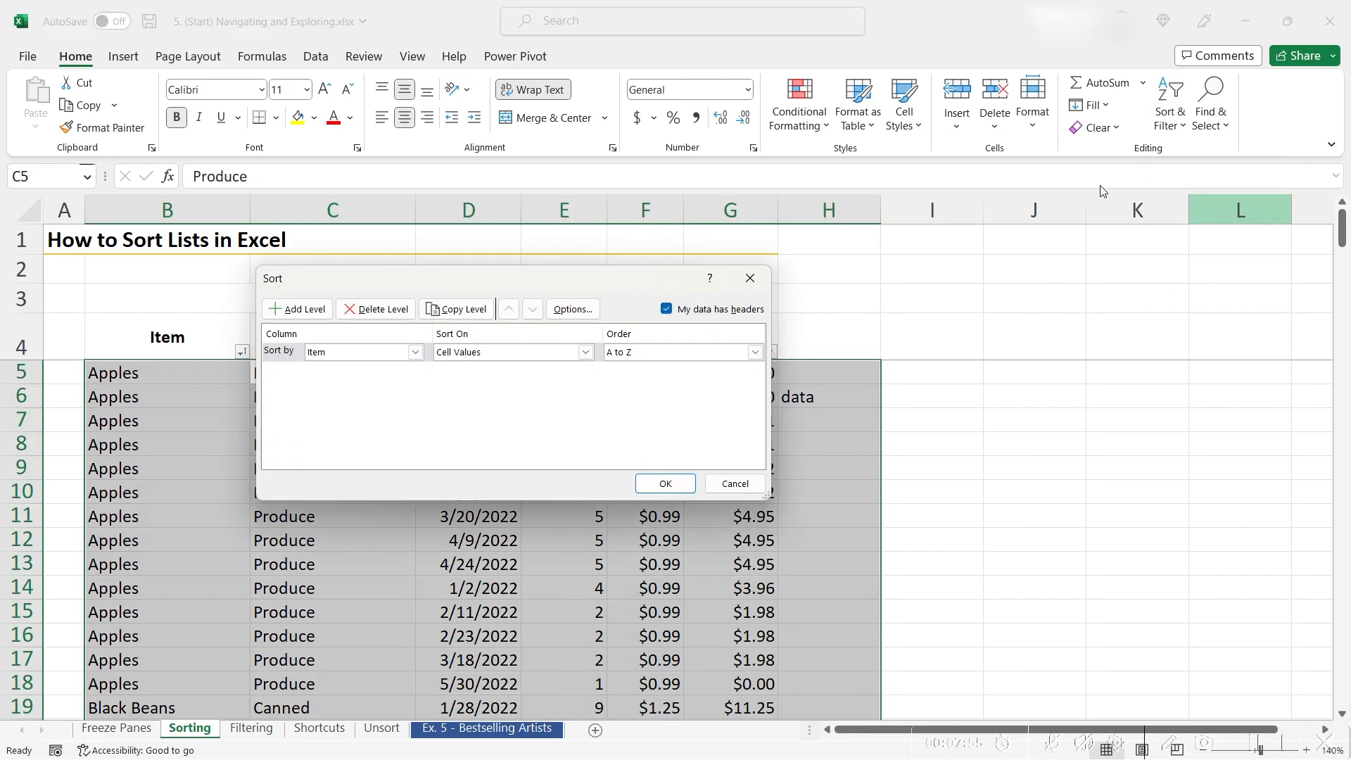
pyautogui.click(339, 355)
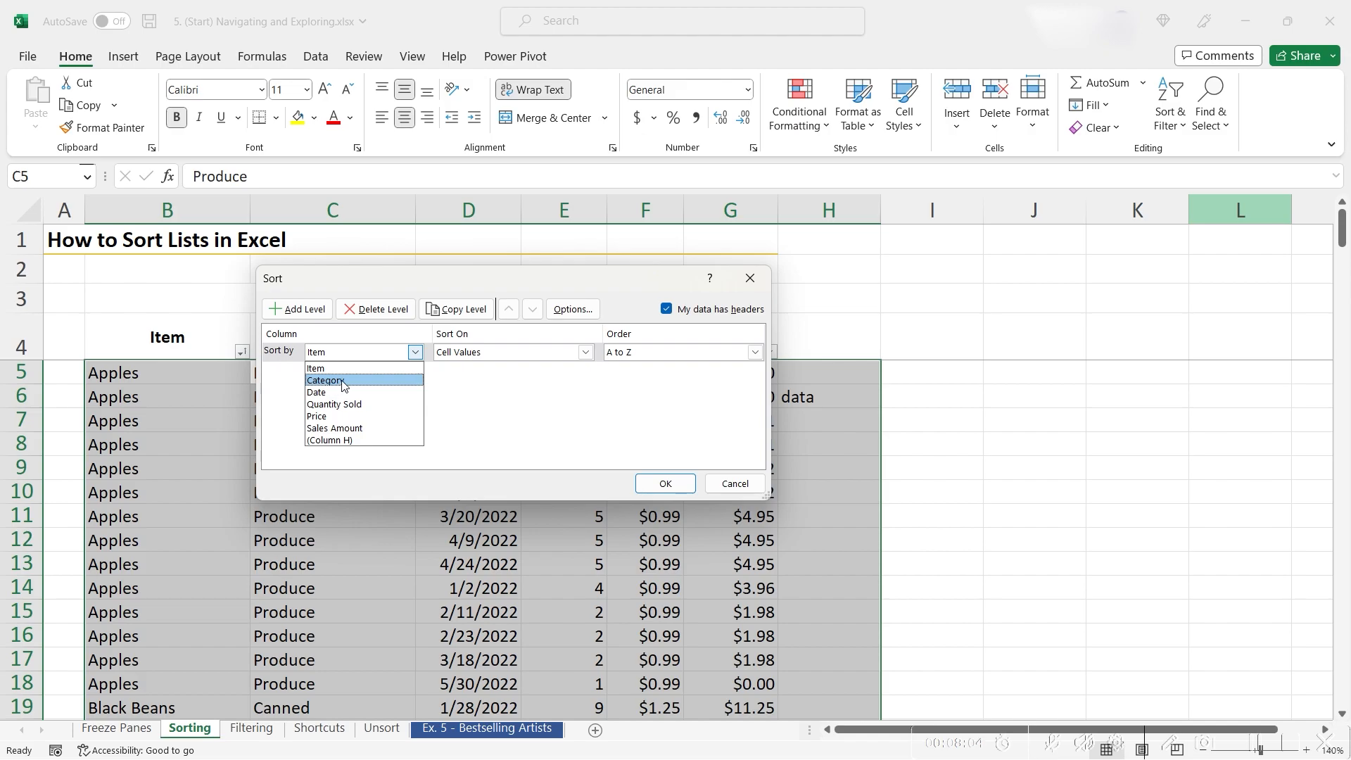
pyautogui.click(341, 382)
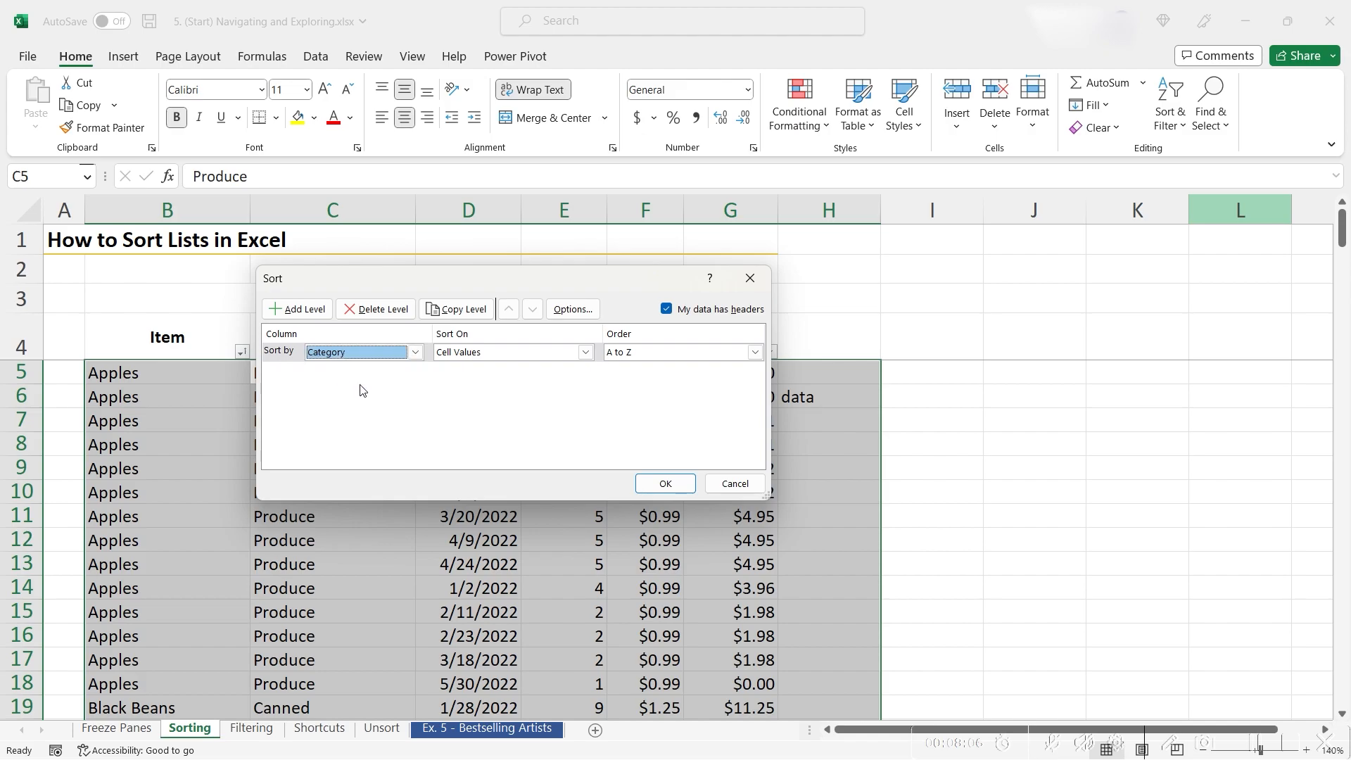
pyautogui.click(505, 352)
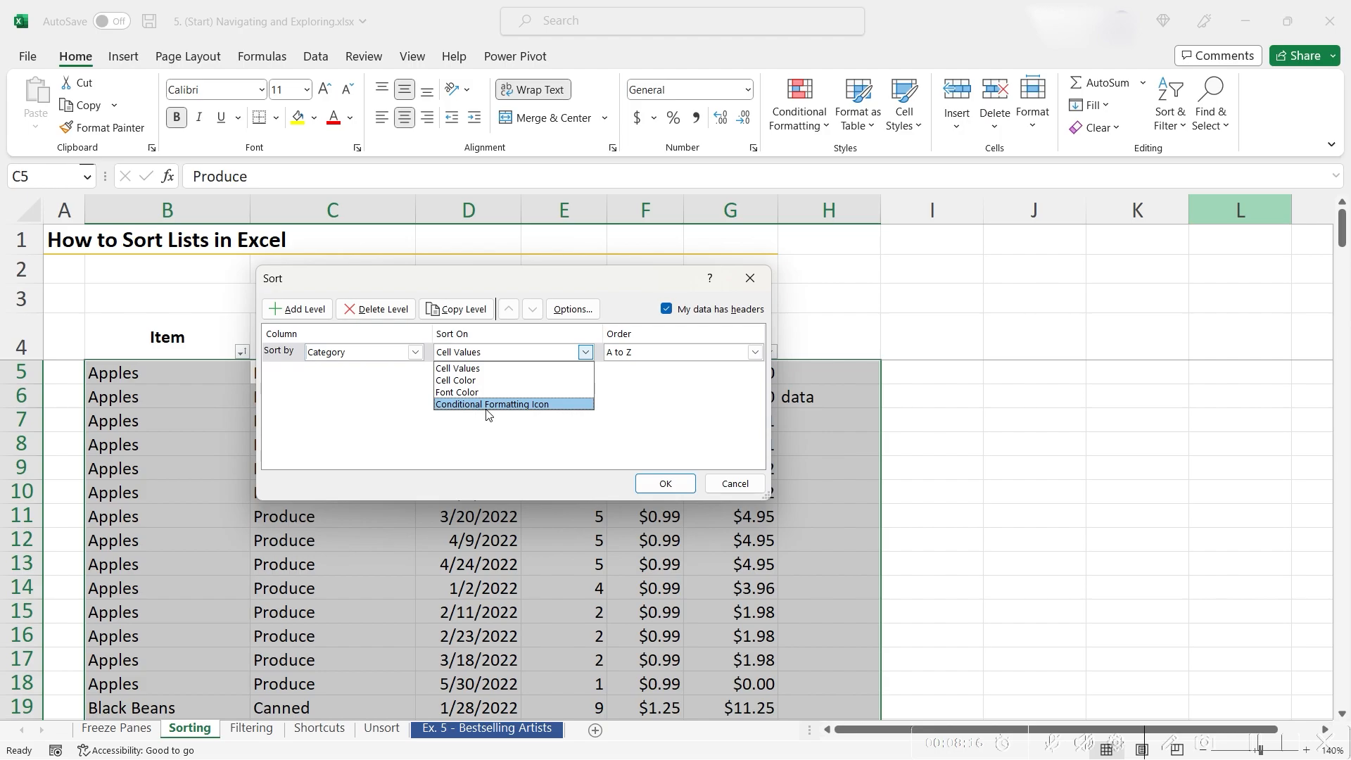
pyautogui.click(496, 371)
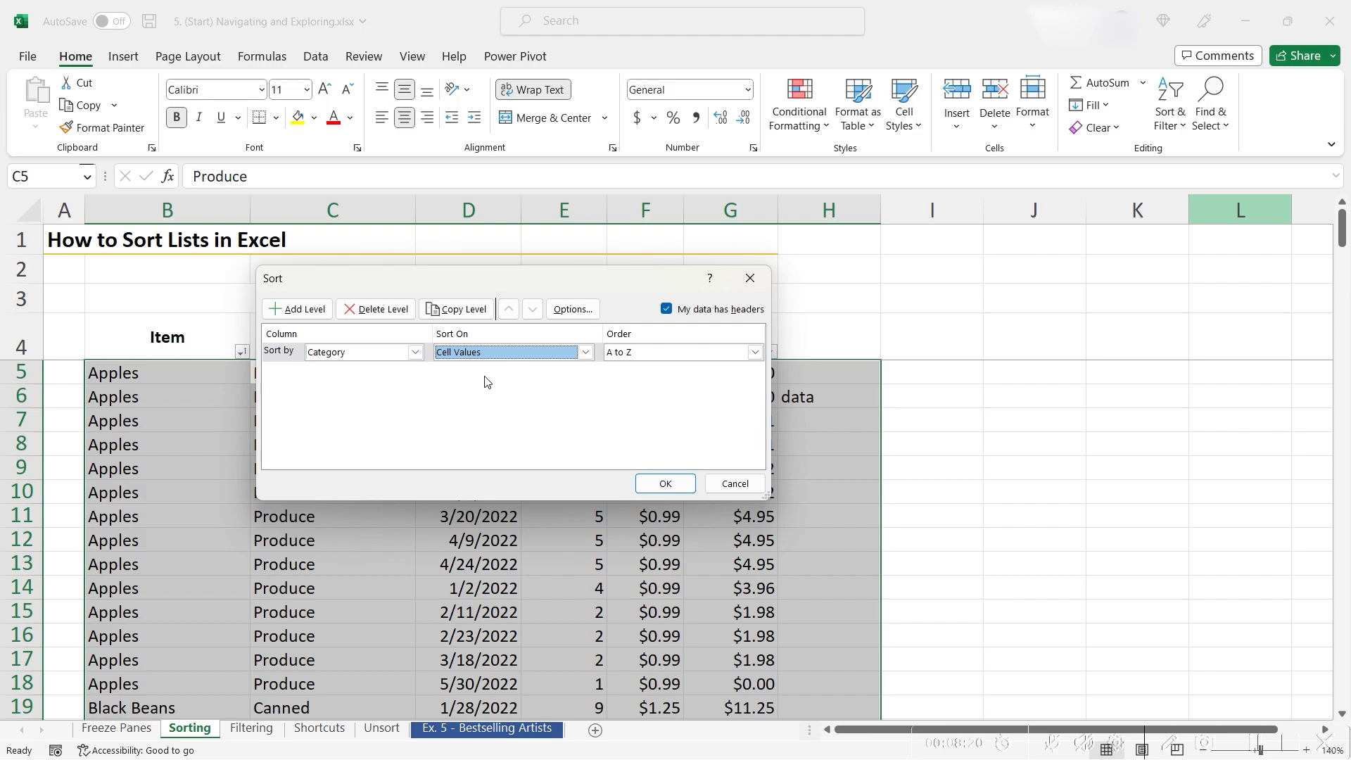
# Step: Order the Category sort by a new custom list of Dry, Canned, Produce, Poultry, apply it, and check the order of the ledger rows
pyautogui.click(657, 353)
pyautogui.click(657, 353)
pyautogui.click(655, 353)
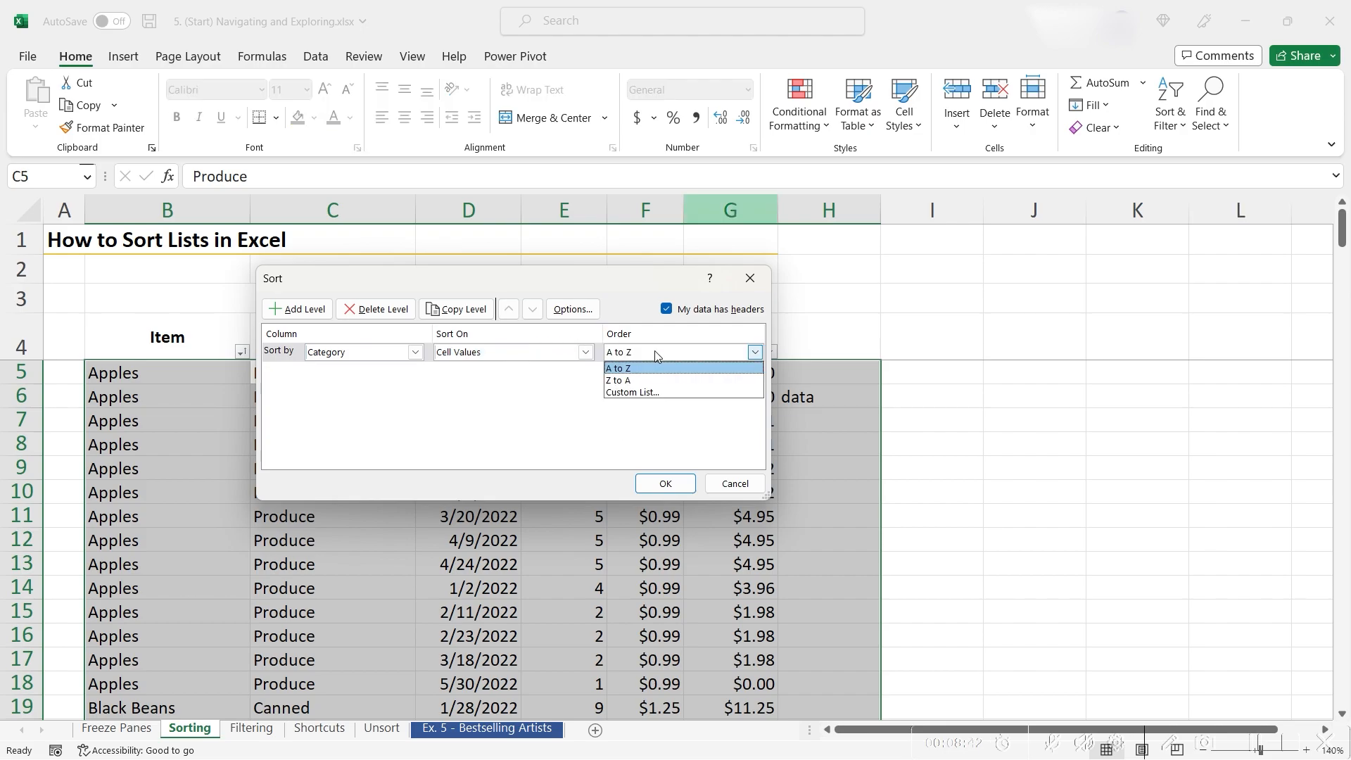
pyautogui.click(659, 392)
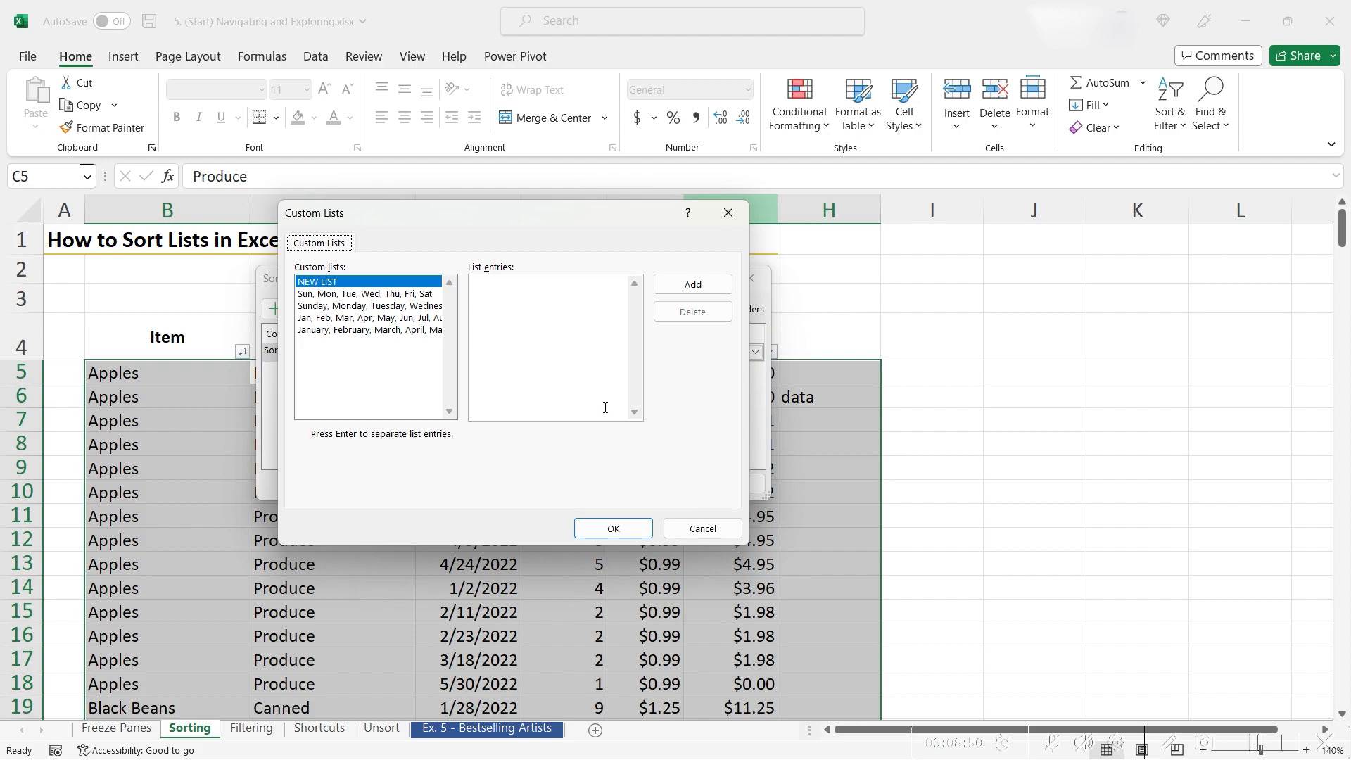
pyautogui.click(541, 312)
pyautogui.write('Dry, Canned, Produce, Poultry')
pyautogui.click(707, 288)
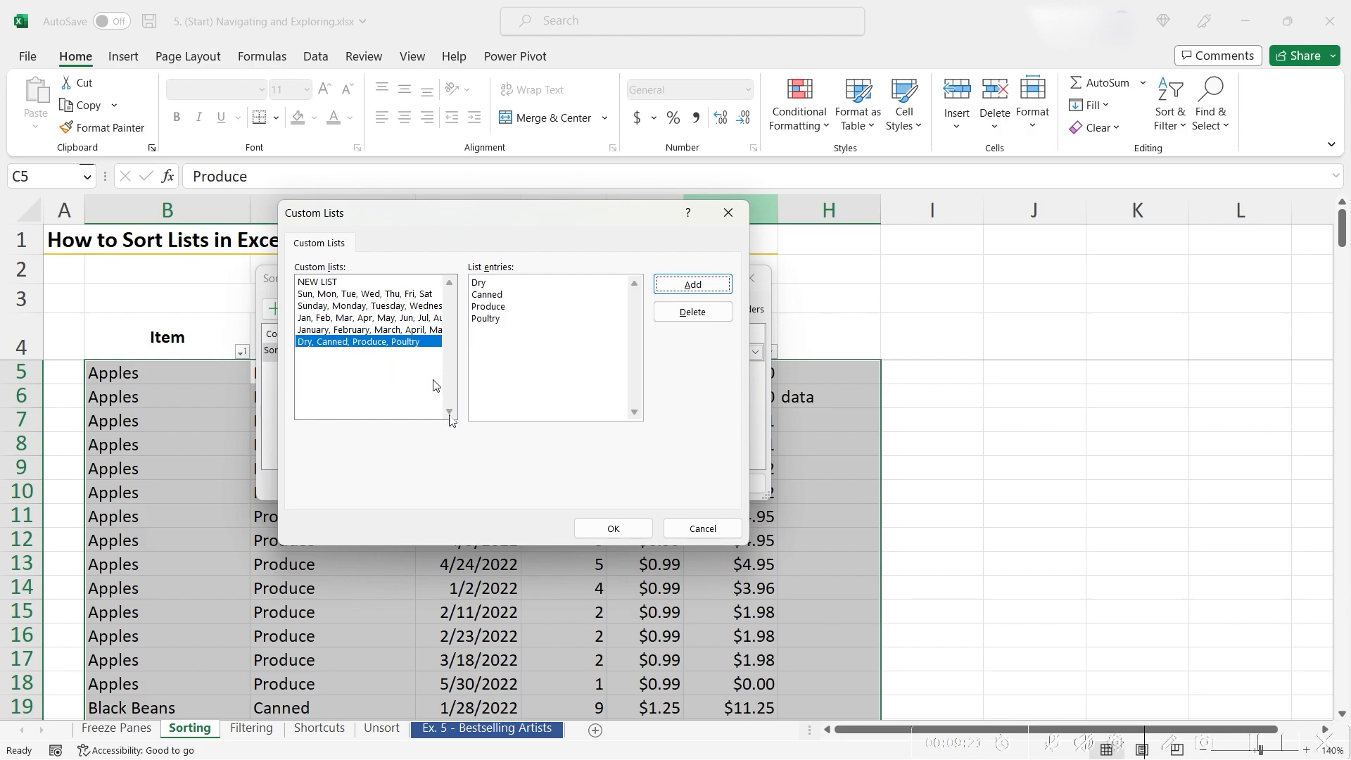
pyautogui.click(623, 531)
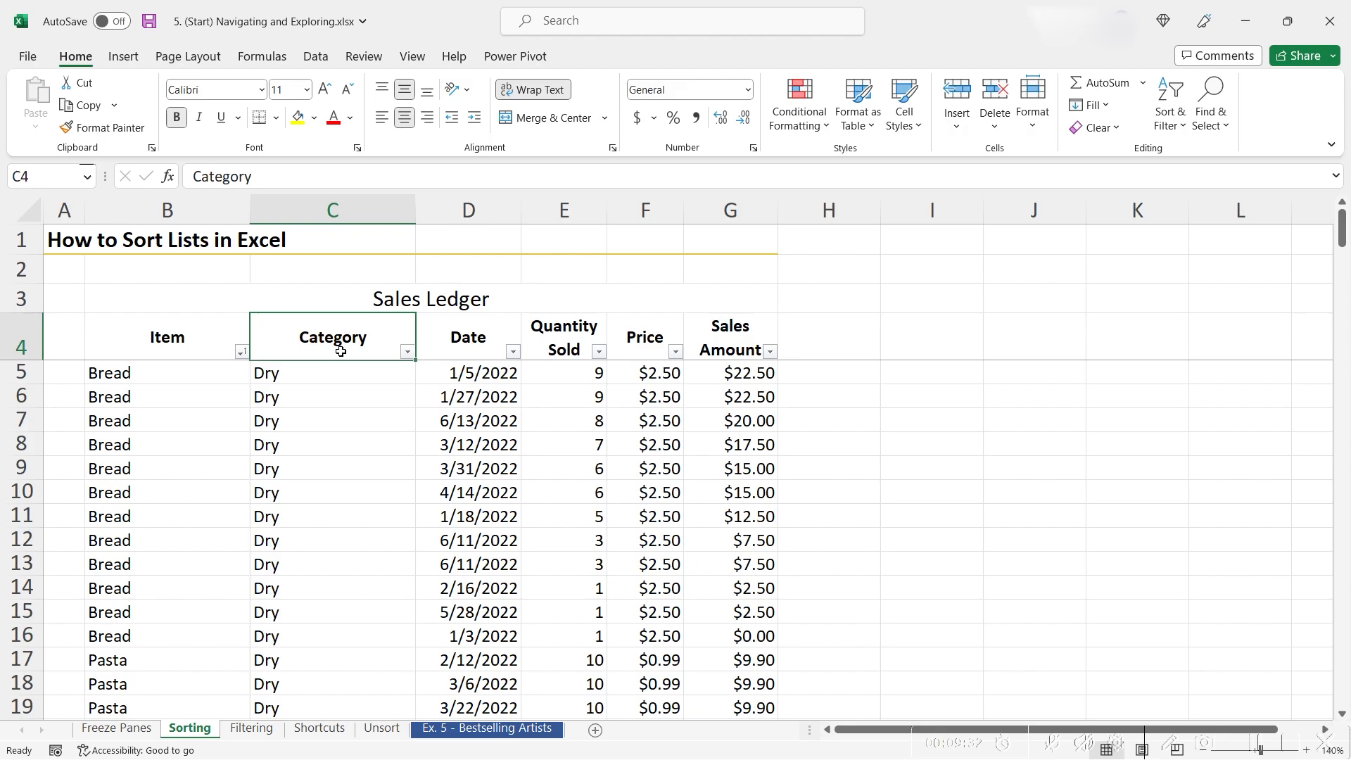
pyautogui.scroll(-15, 329, 386)
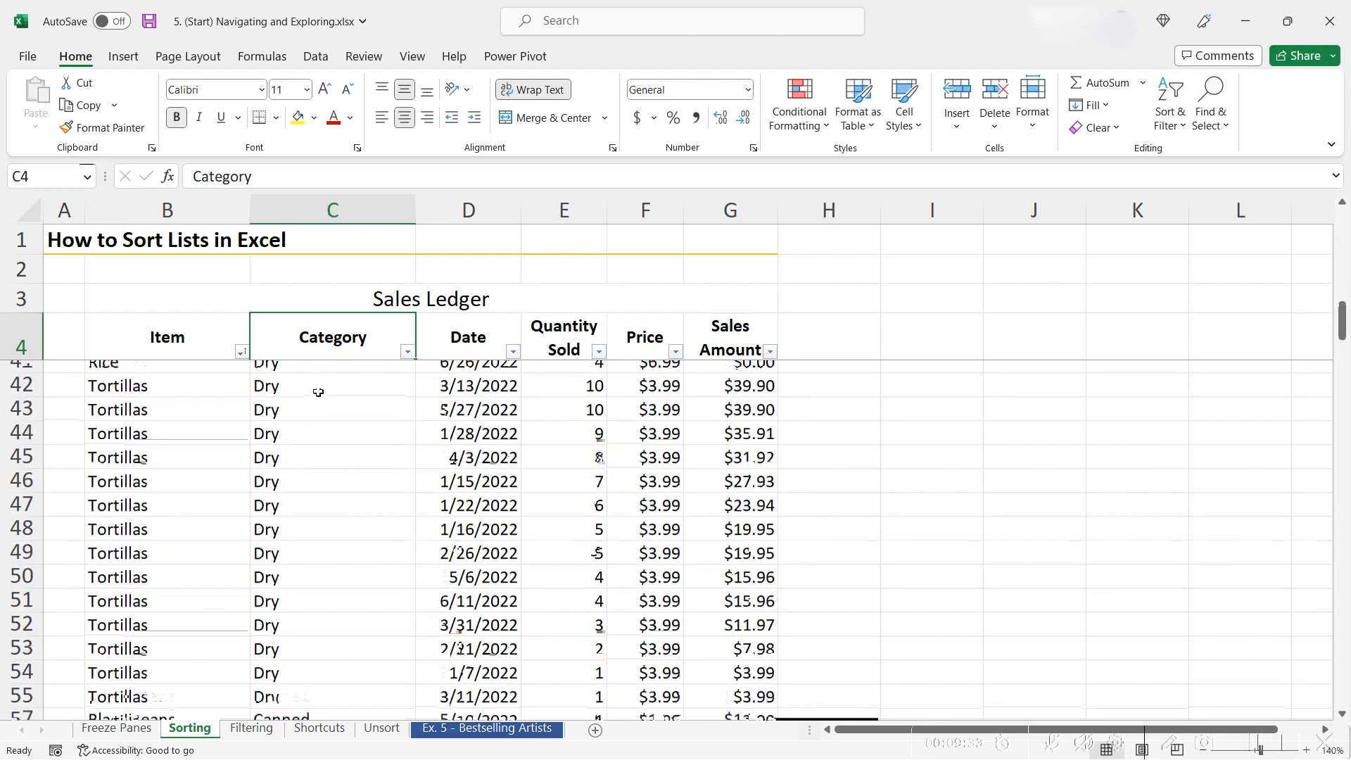
pyautogui.scroll(-3, 315, 394)
pyautogui.scroll(18, 316, 394)
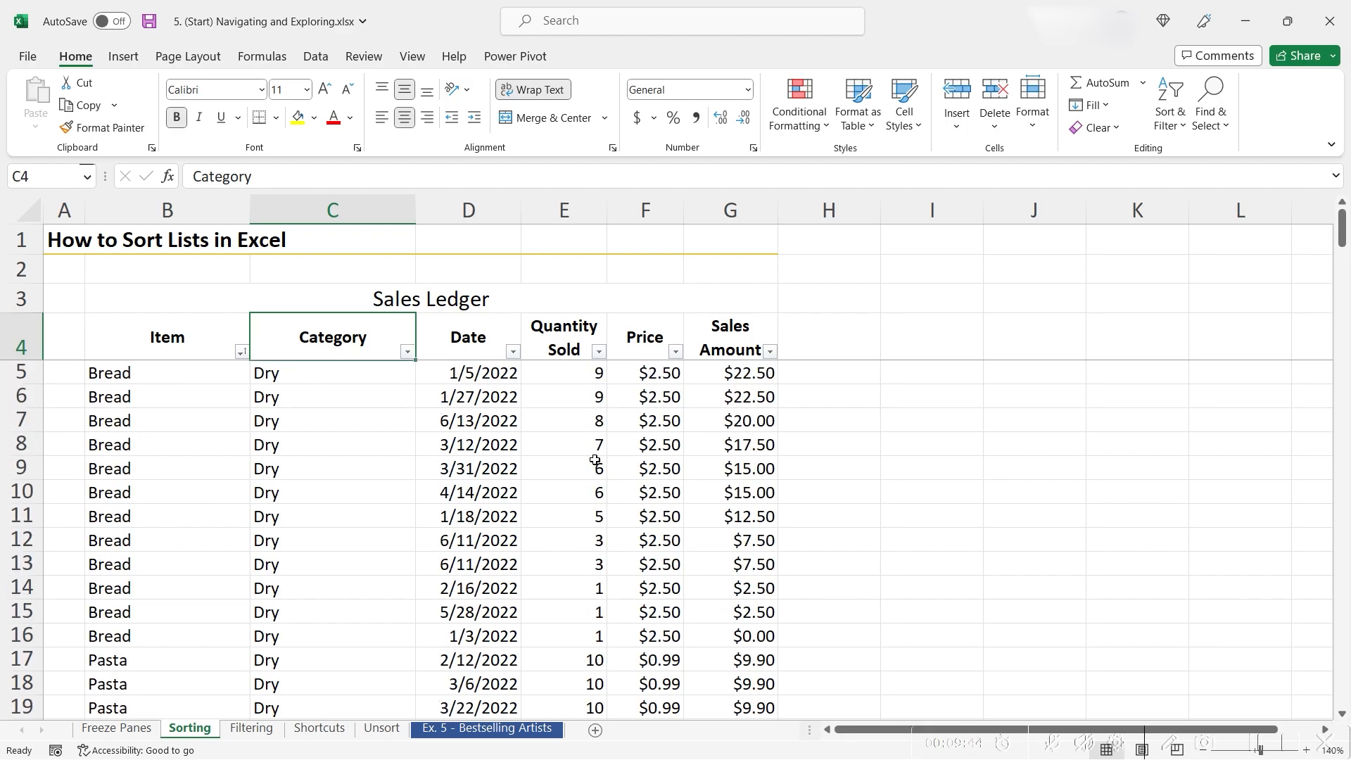
# Step: Highlight the Quantity Sold value in cell E9 with a yellow fill
pyautogui.click(586, 471)
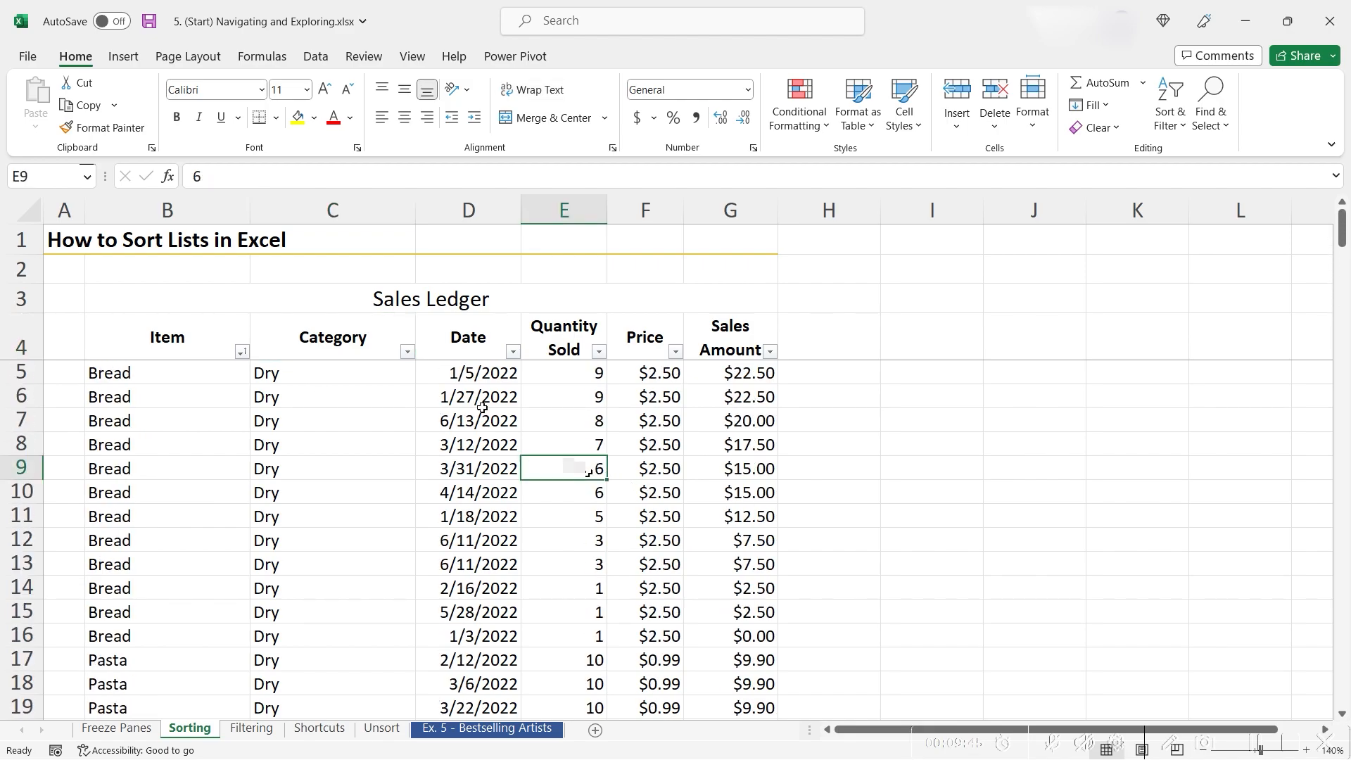
pyautogui.click(301, 119)
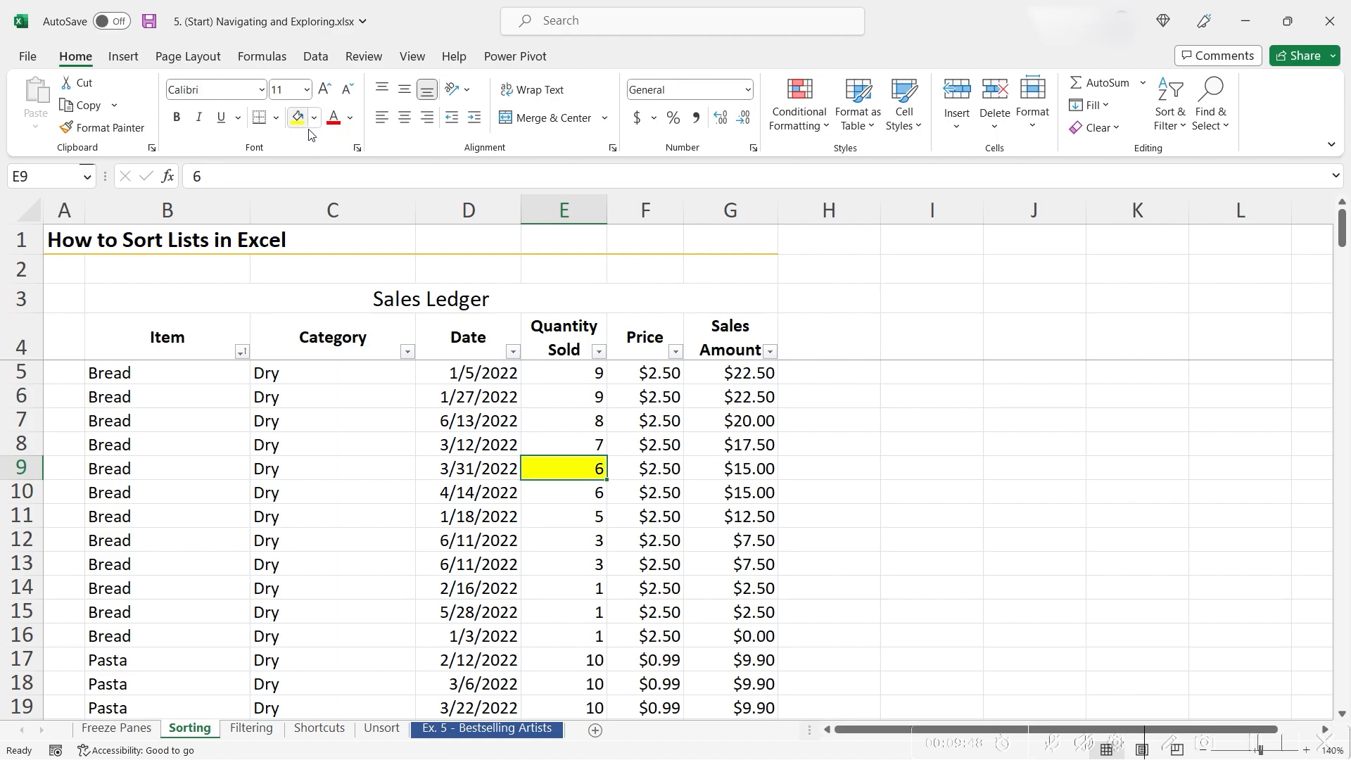
pyautogui.click(581, 535)
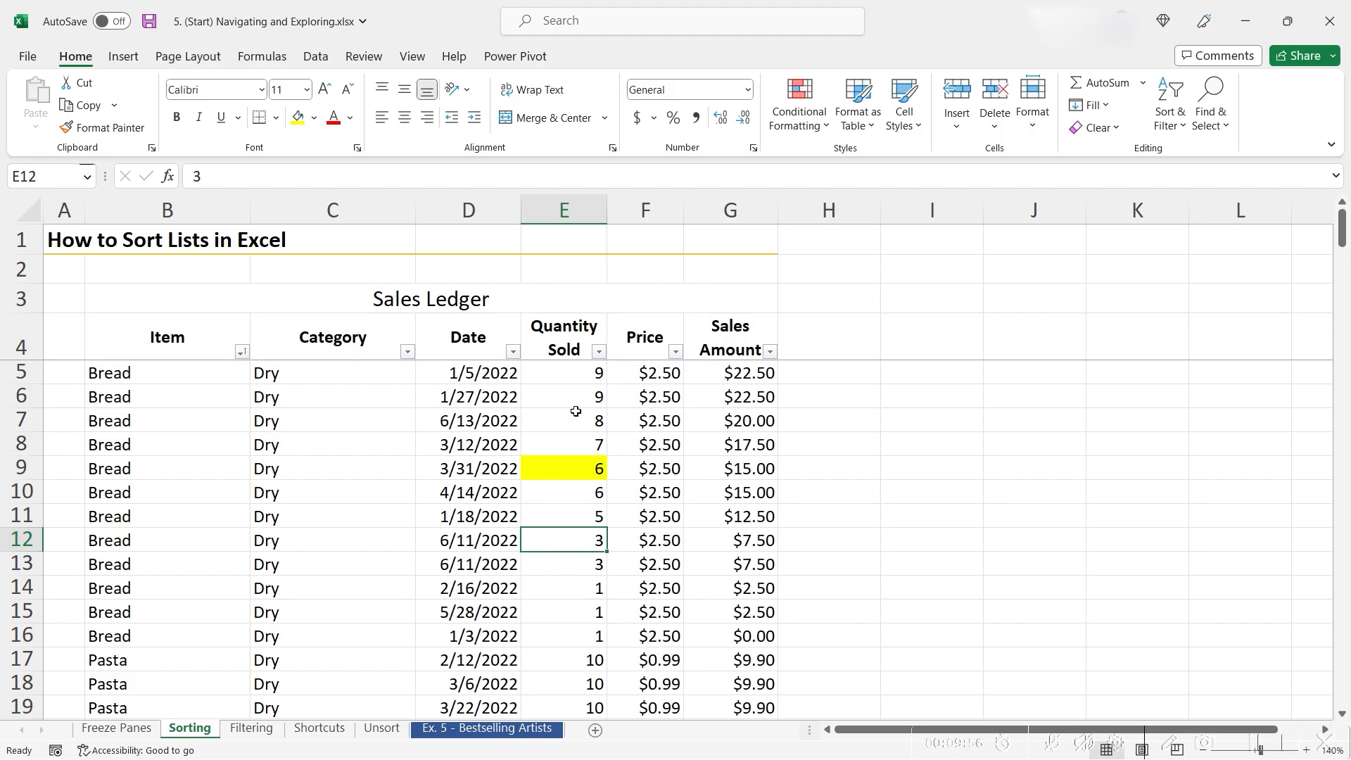
# Step: Sort the ledger by the yellow cell color in the Quantity Sold column
pyautogui.click(599, 352)
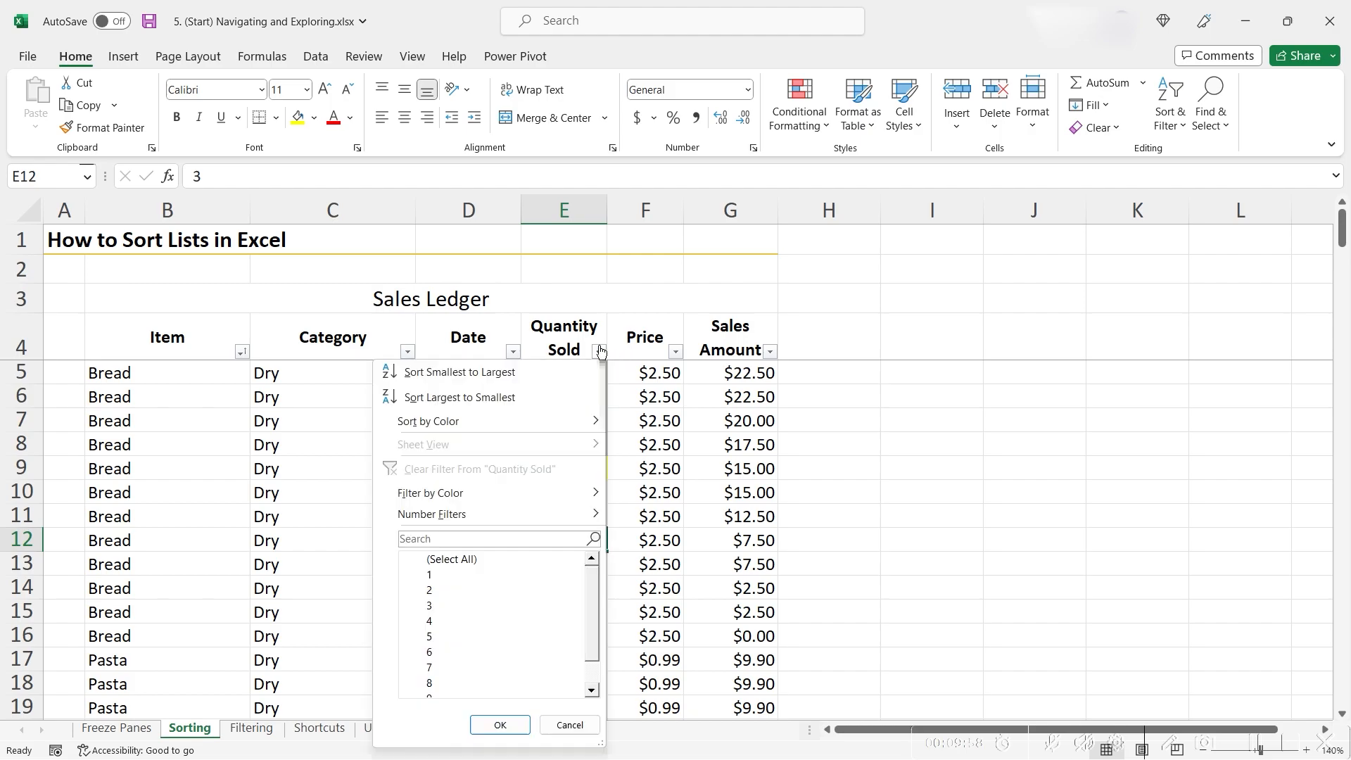
pyautogui.moveTo(565, 427)
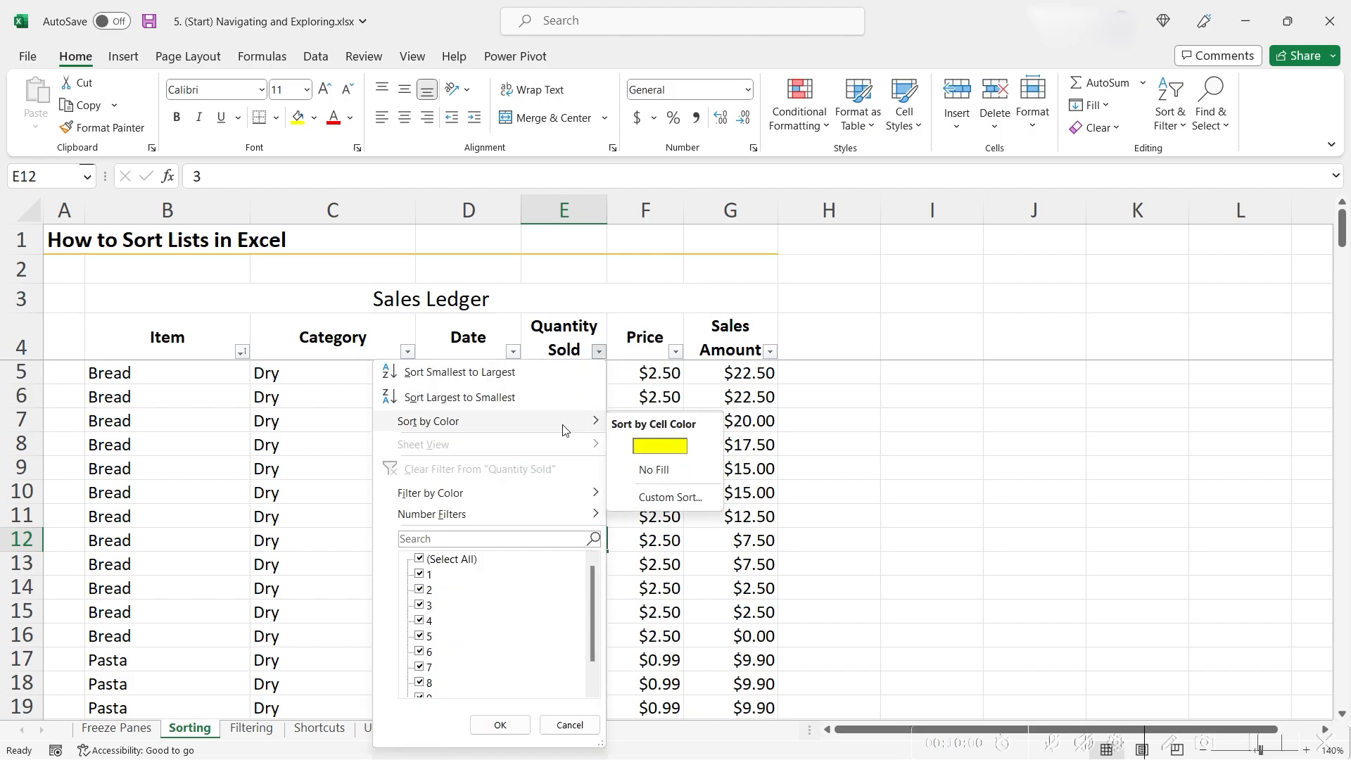
pyautogui.click(633, 451)
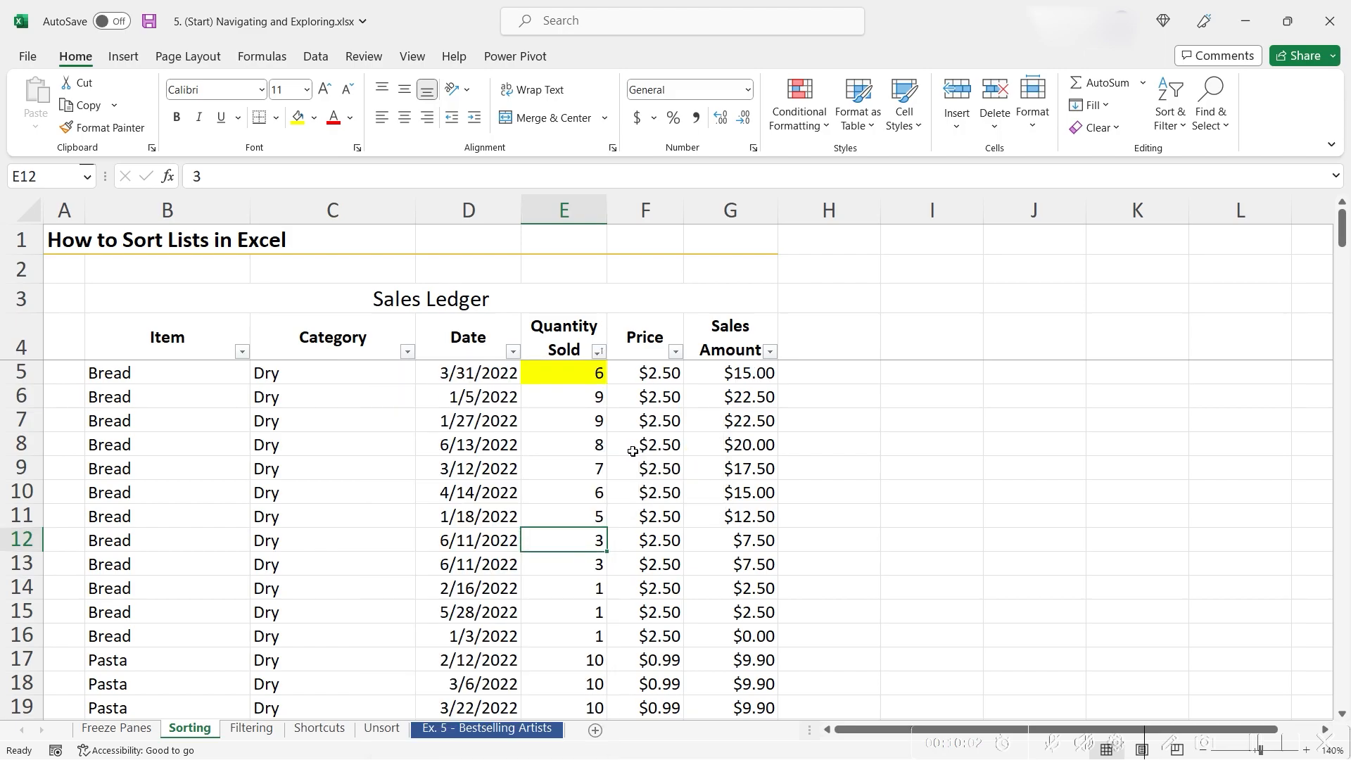